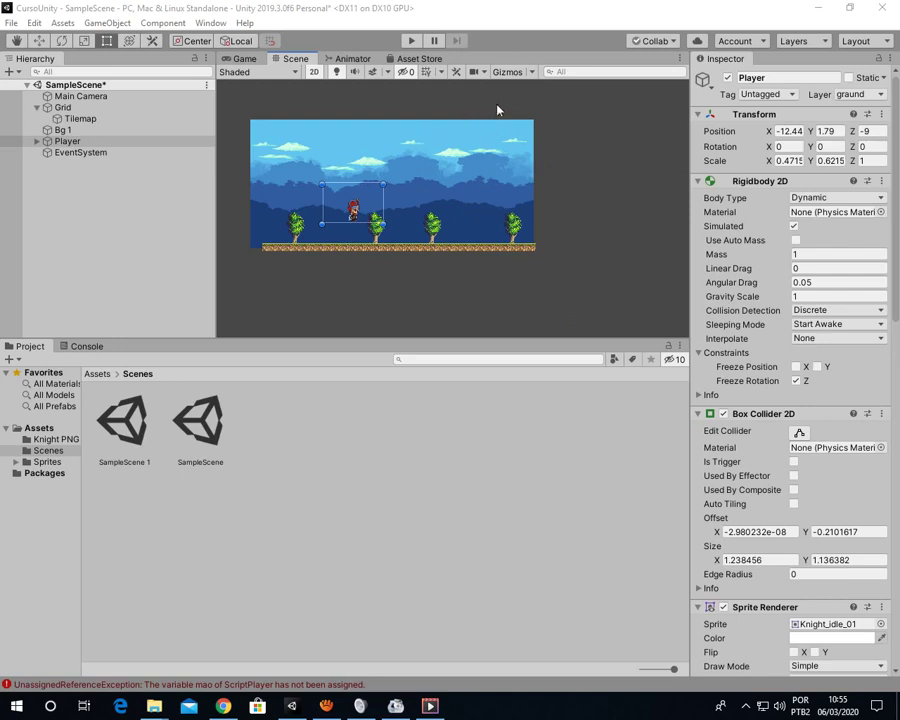
Step: Save the current scene, open SampleScene 1 and play-test it to examine its Life and Mana display
{"action": "double_click", "coordinate": [136, 425]}
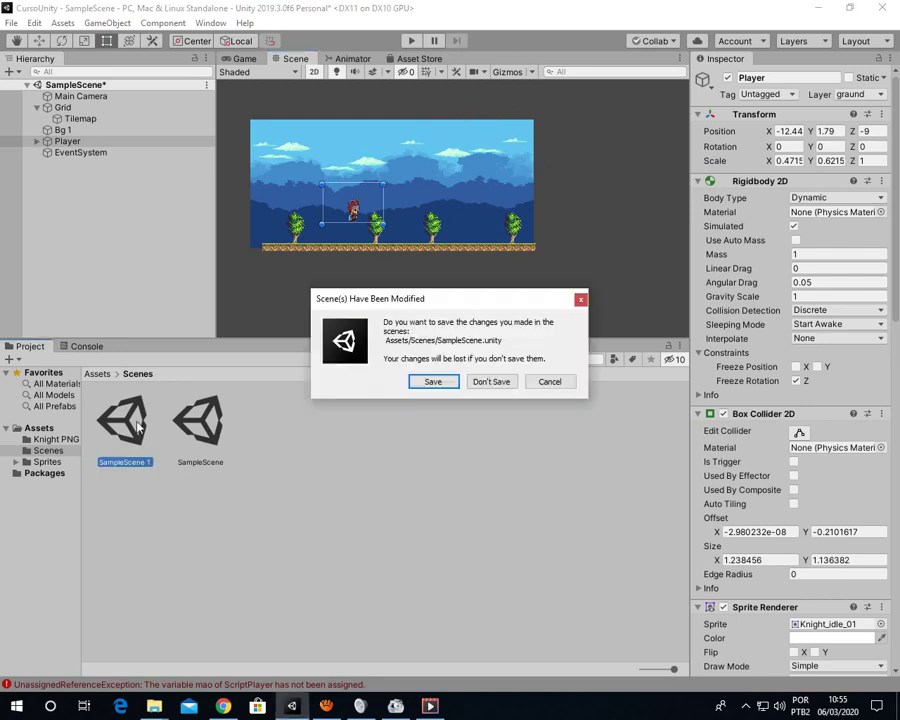
{"action": "left_click", "coordinate": [420, 382]}
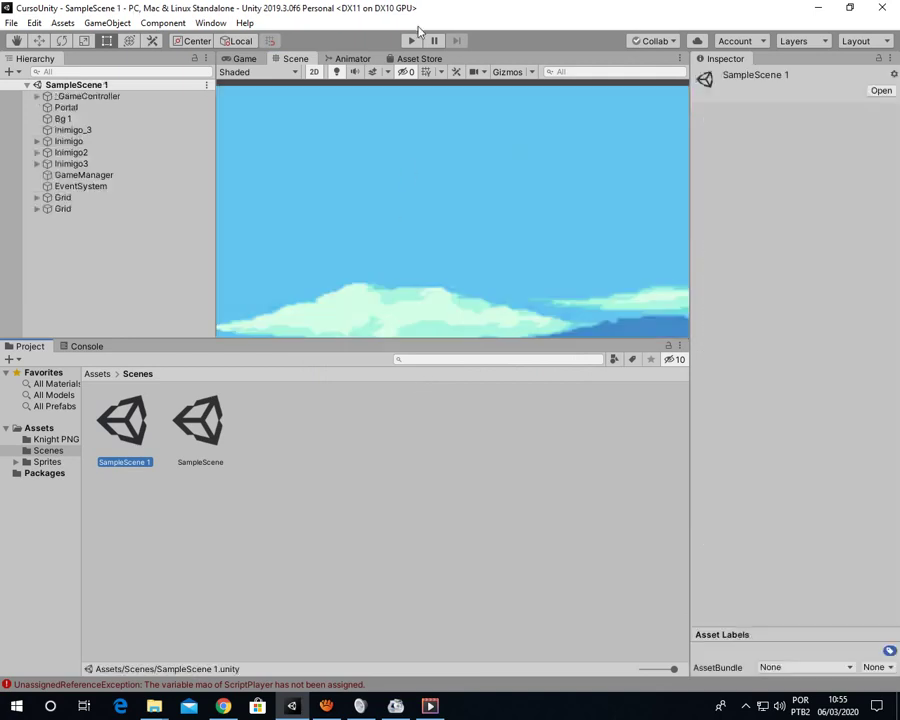
{"action": "left_click", "coordinate": [409, 41]}
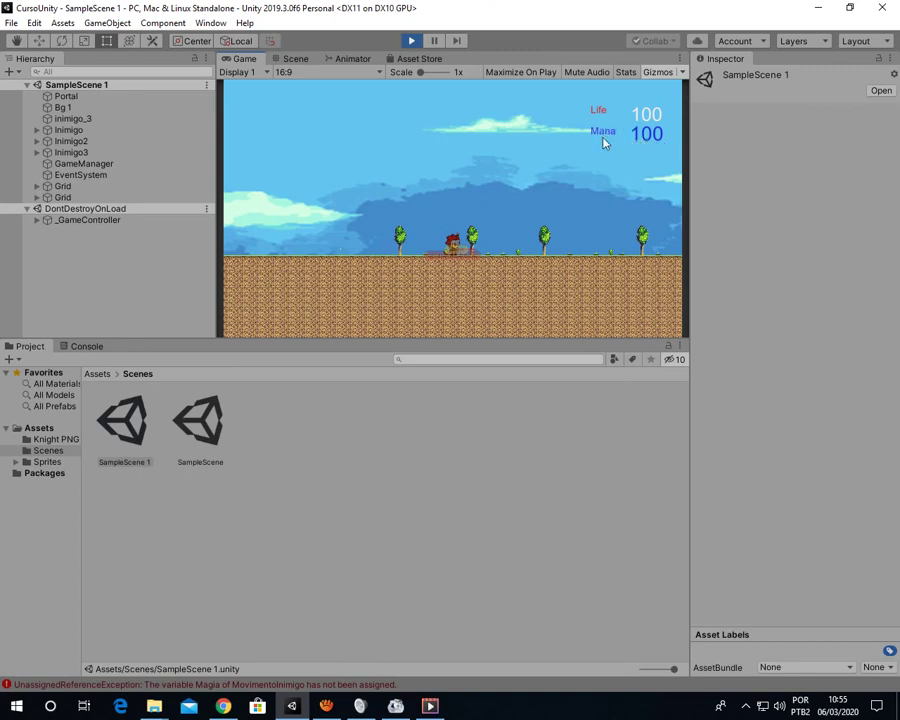
{"action": "left_click", "coordinate": [412, 41]}
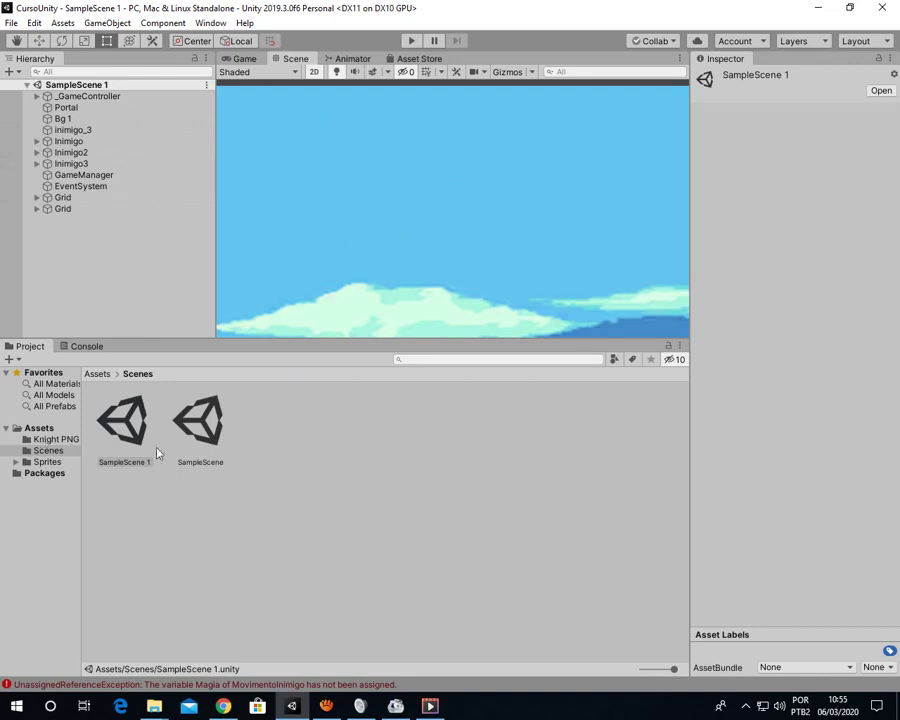
Step: Reopen SampleScene and add a UI Text object to it
{"action": "double_click", "coordinate": [212, 455]}
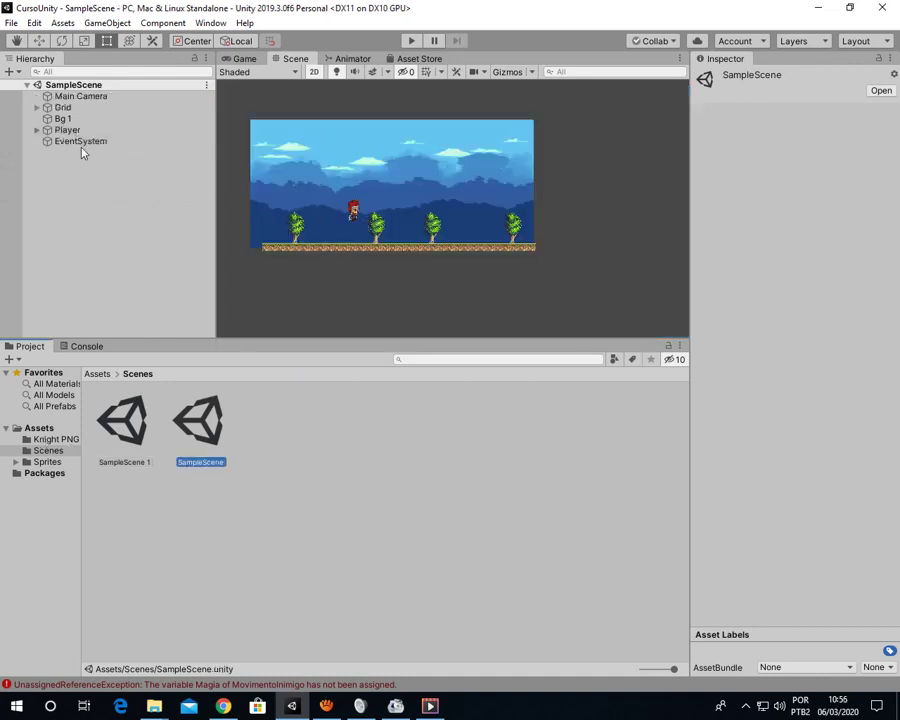
{"action": "left_click", "coordinate": [17, 73]}
{"action": "mouse_move", "coordinate": [70, 218]}
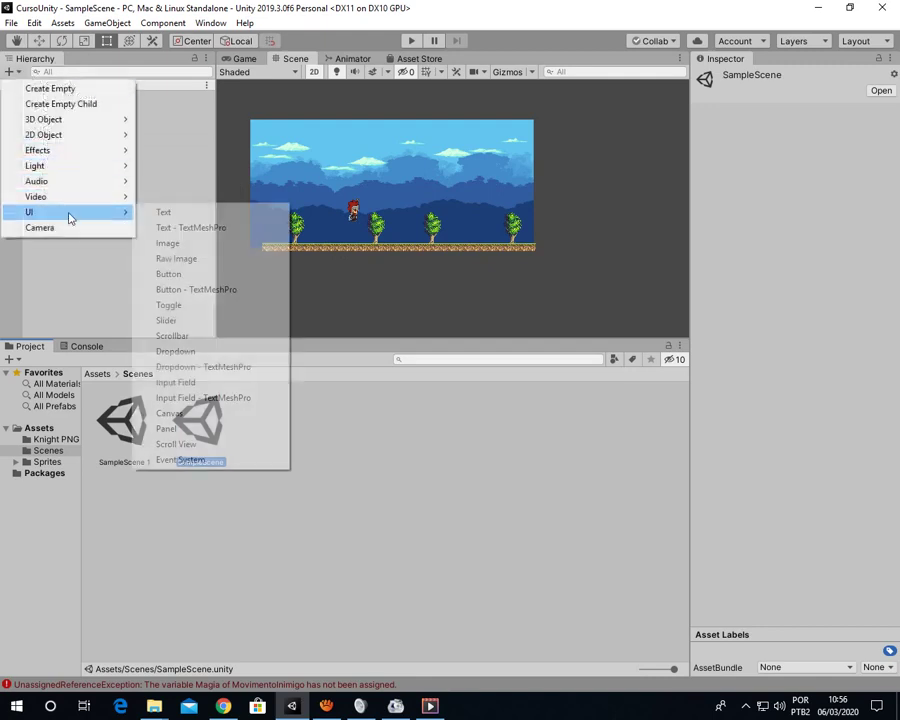
{"action": "left_click", "coordinate": [163, 212]}
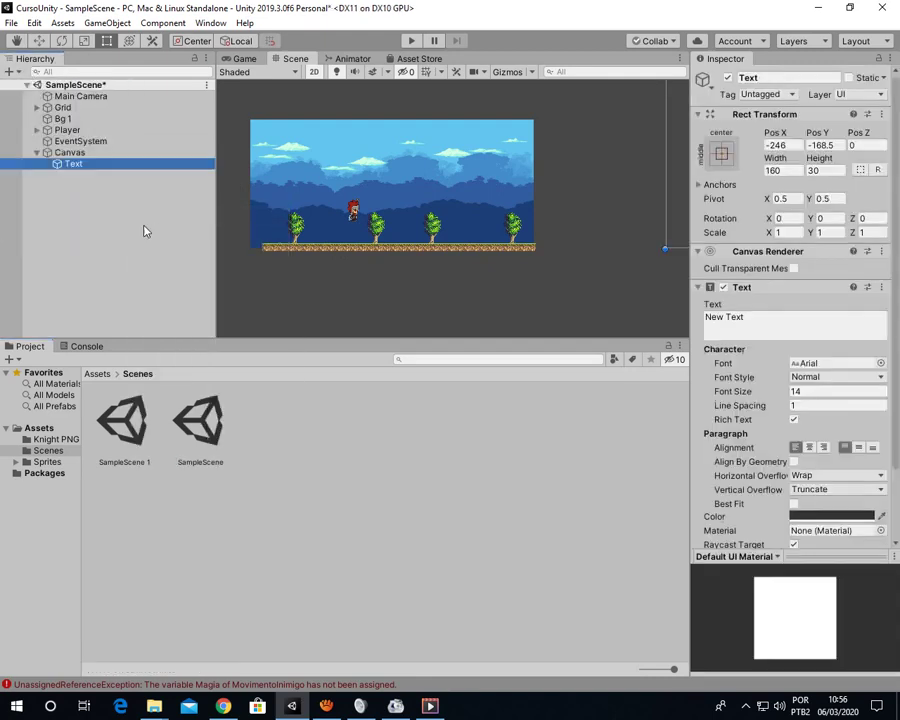
Step: Replace the new text object's content with "Life"
{"action": "left_click", "coordinate": [99, 168]}
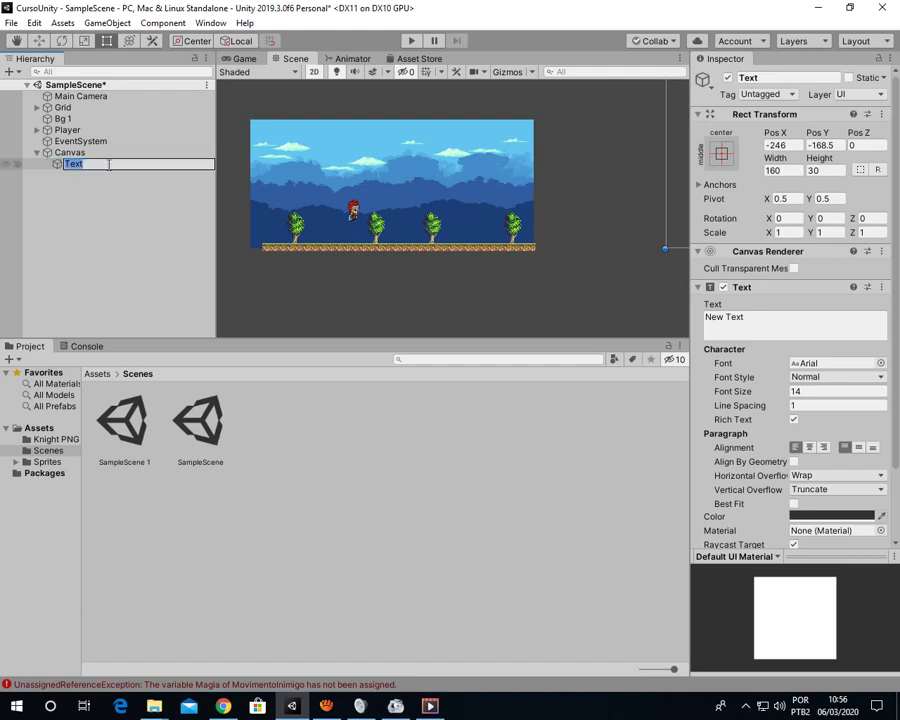
{"action": "left_click", "coordinate": [743, 317]}
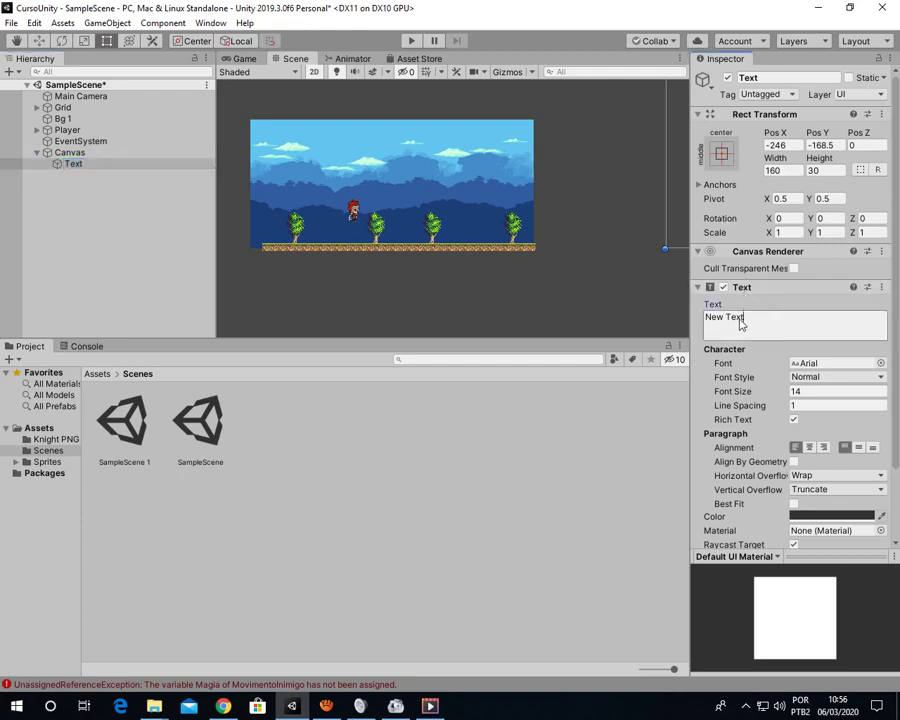
{"action": "type", "text": "Life"}
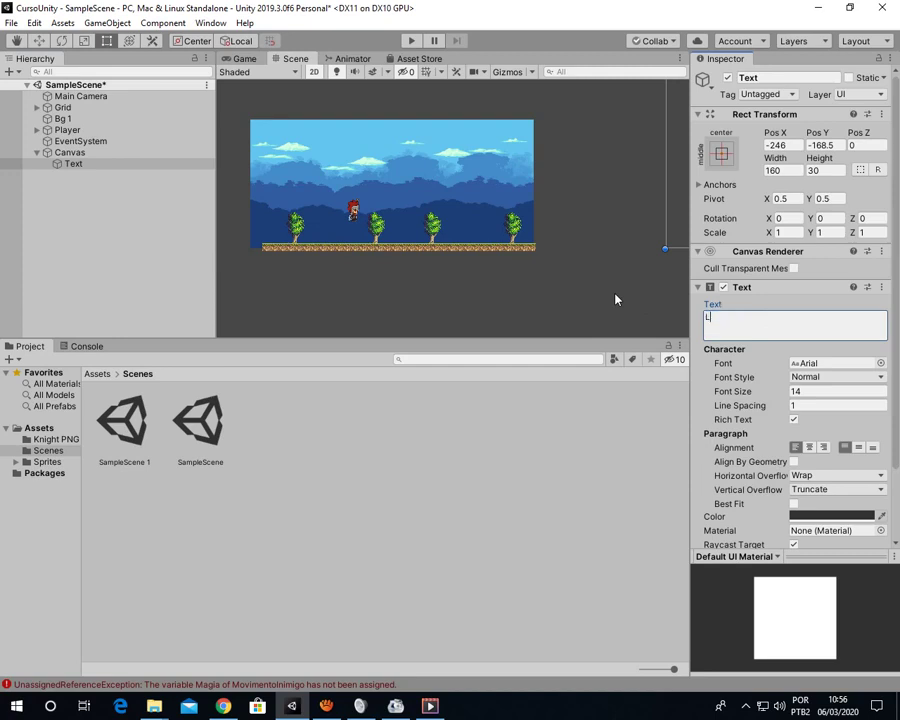
Step: Set the Life text's color to the near-white FBEEEE and check the label in a short test run
{"action": "left_click", "coordinate": [832, 515]}
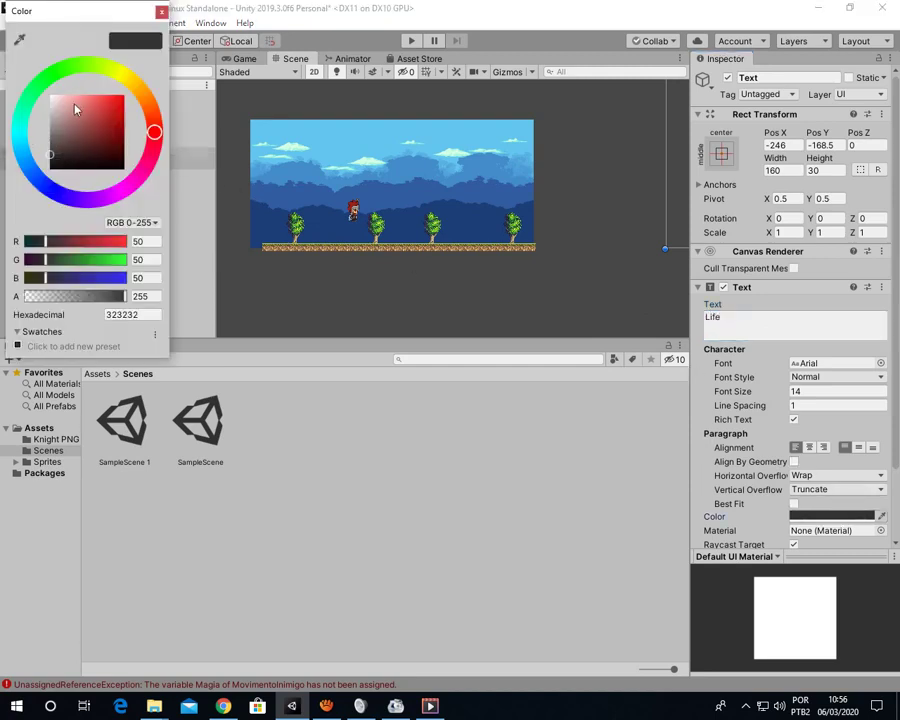
{"action": "left_click", "coordinate": [54, 97]}
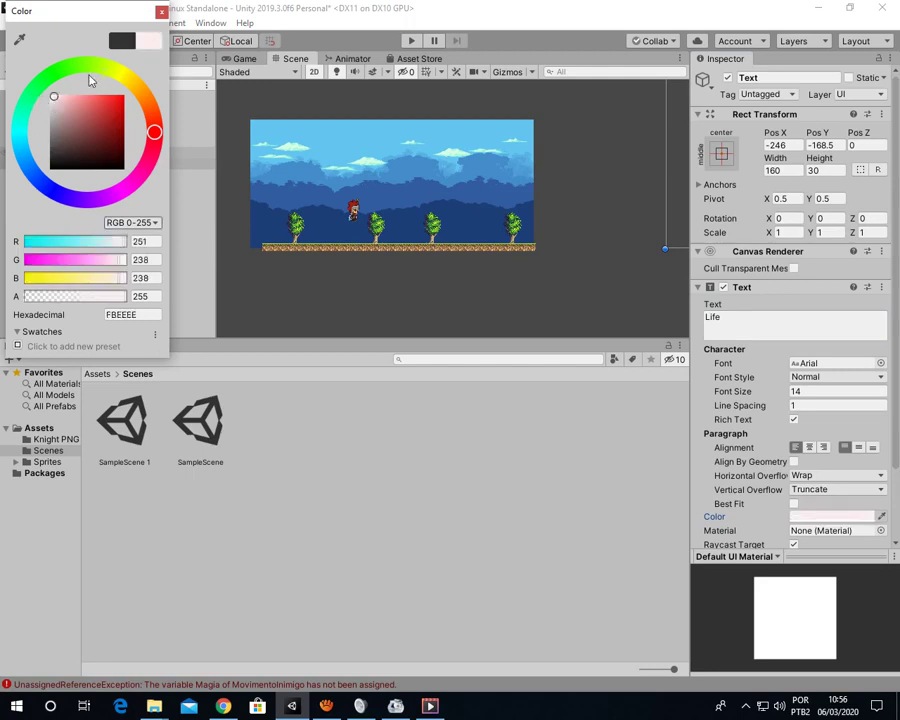
{"action": "left_click", "coordinate": [161, 12]}
{"action": "left_click", "coordinate": [410, 42]}
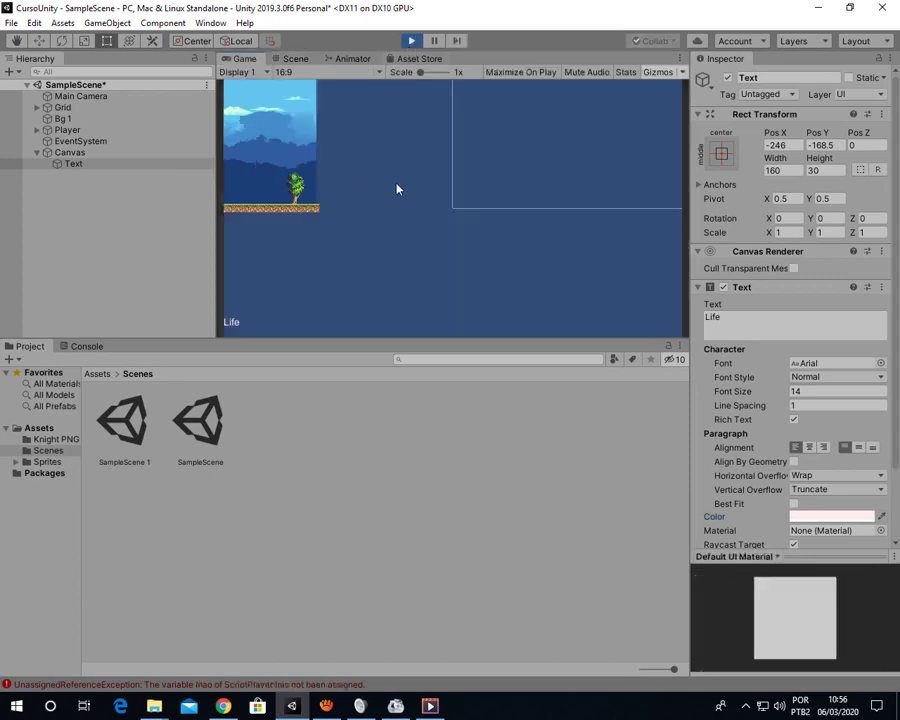
{"action": "left_click", "coordinate": [411, 40]}
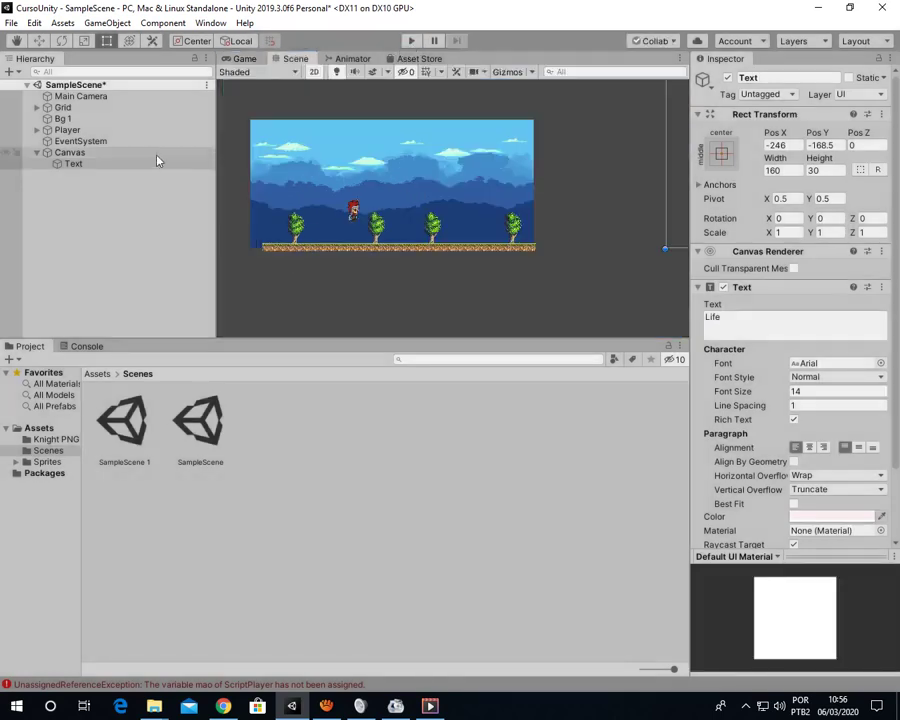
Step: Move the Main Camera over the level near the player, to about X -13.75 and Y 0.87
{"action": "left_click", "coordinate": [121, 97]}
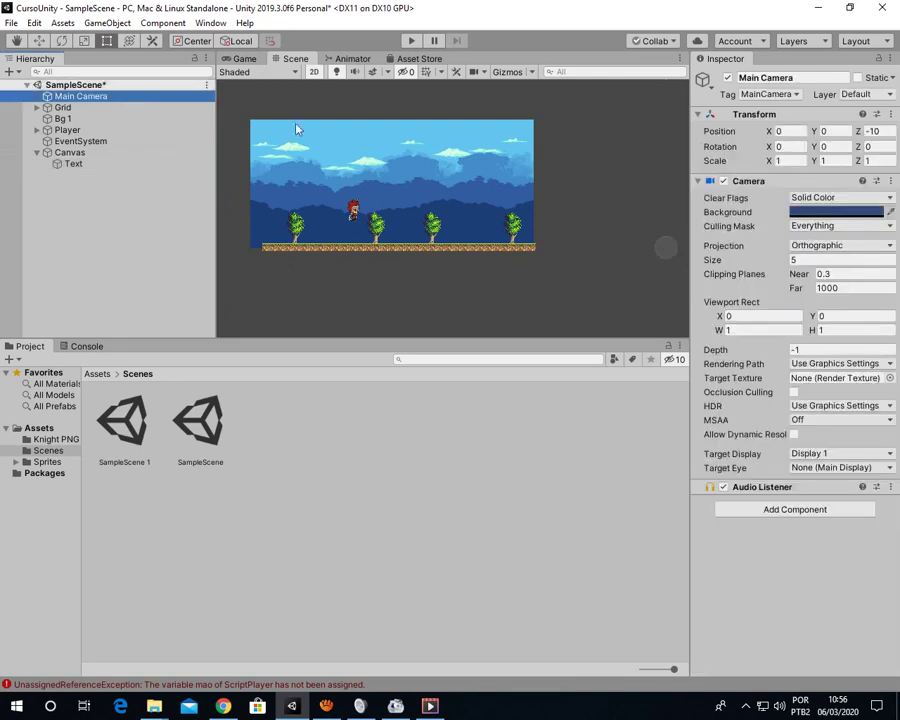
{"action": "left_click", "coordinate": [39, 40]}
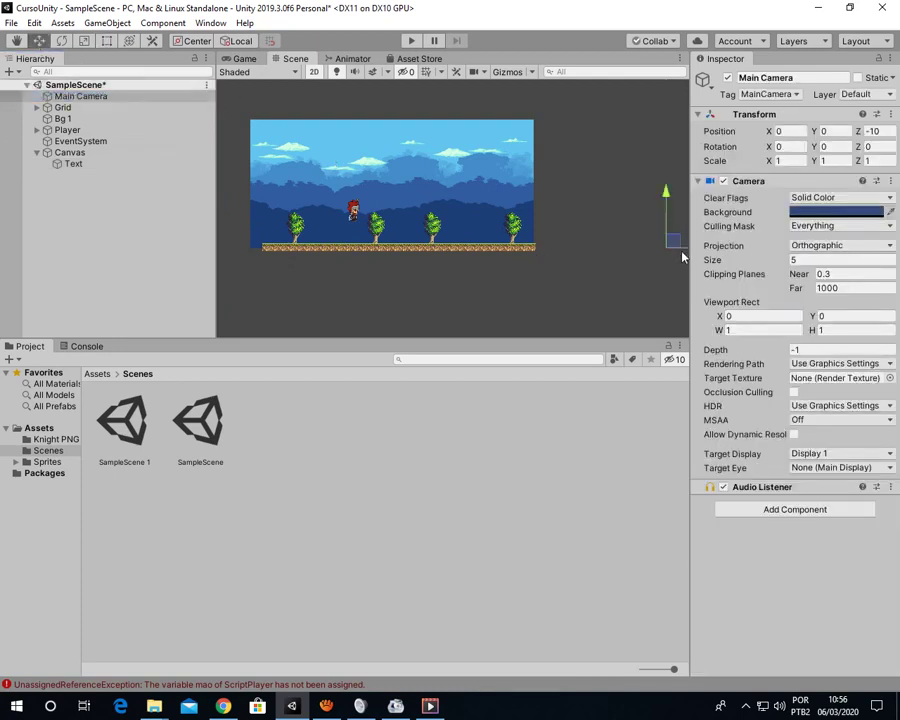
{"action": "left_click_drag", "start_coordinate": [683, 258], "coordinate": [360, 256]}
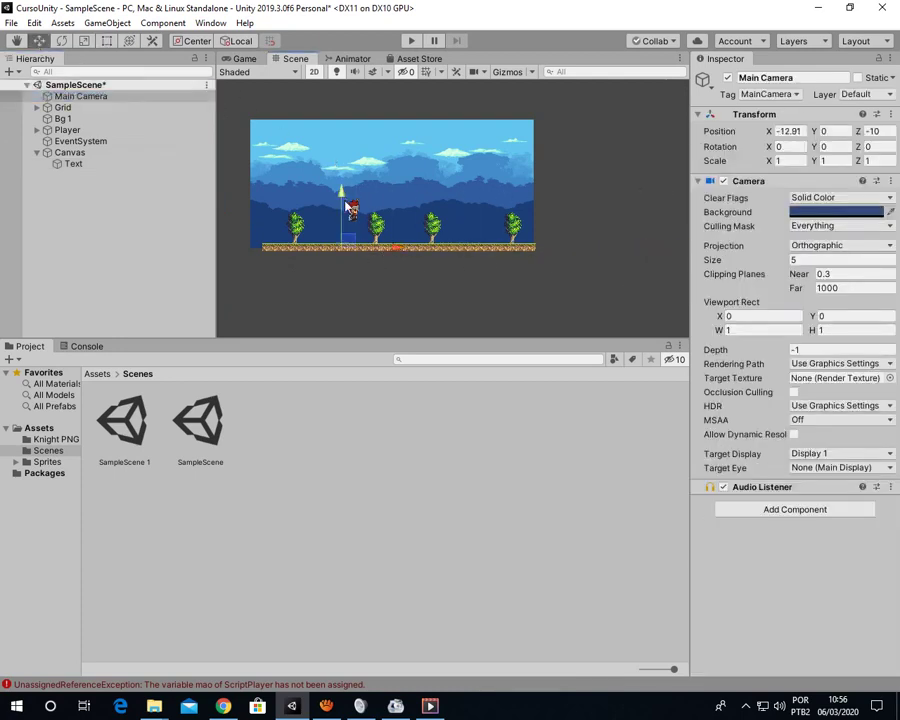
{"action": "left_click_drag", "start_coordinate": [344, 207], "coordinate": [344, 187]}
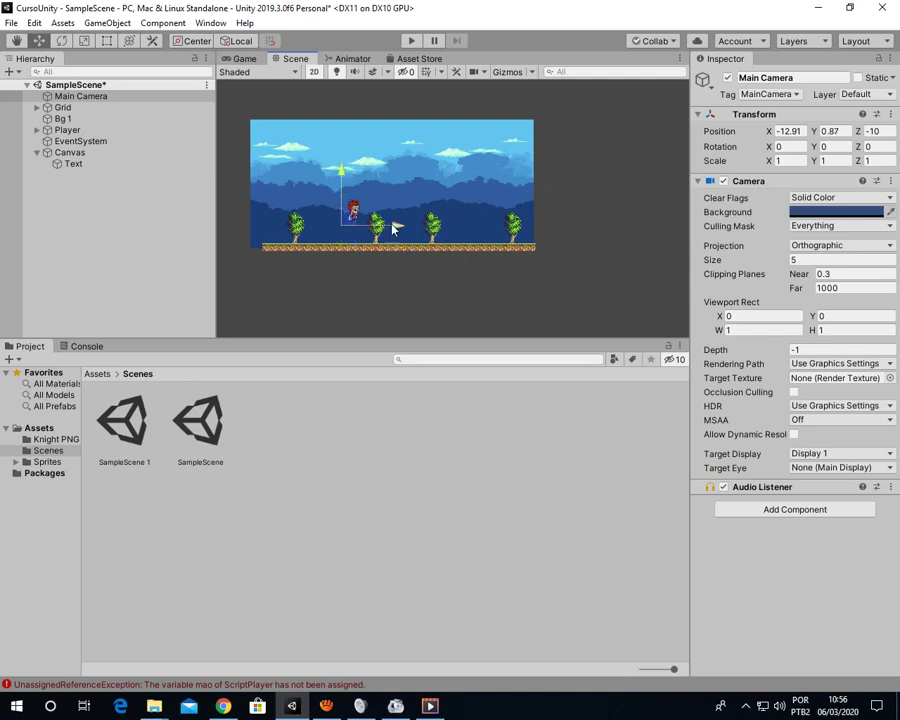
{"action": "left_click_drag", "start_coordinate": [392, 228], "coordinate": [371, 228]}
Step: Play-test the scene by walking the character back and forth in the new camera view
{"action": "left_click", "coordinate": [411, 41]}
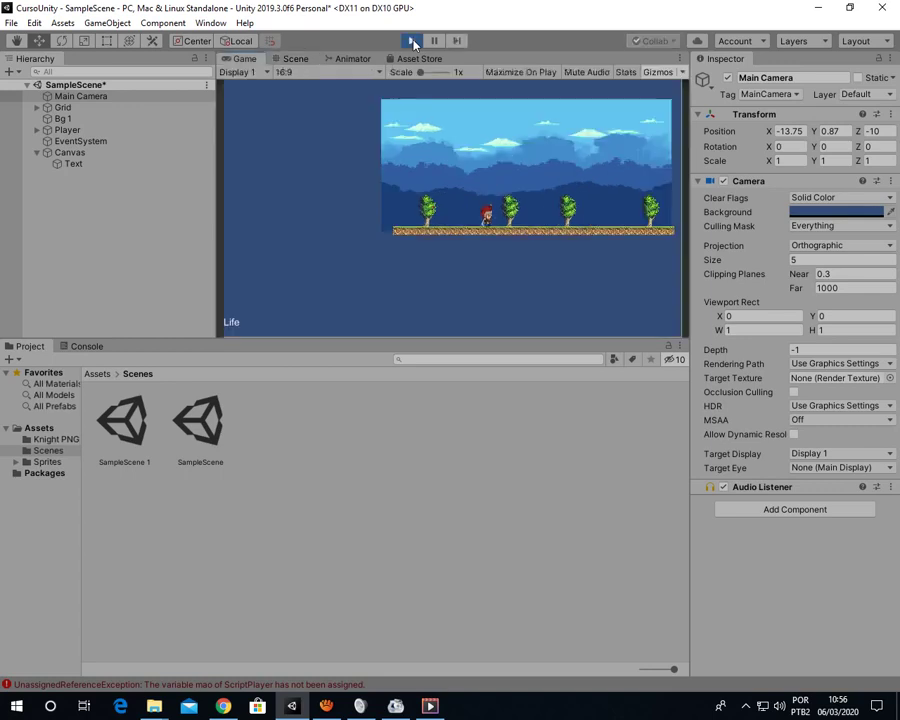
{"action": "key", "text": "Right"}
{"action": "key", "text": "Left"}
{"action": "key", "text": "Right"}
{"action": "key", "text": "Left"}
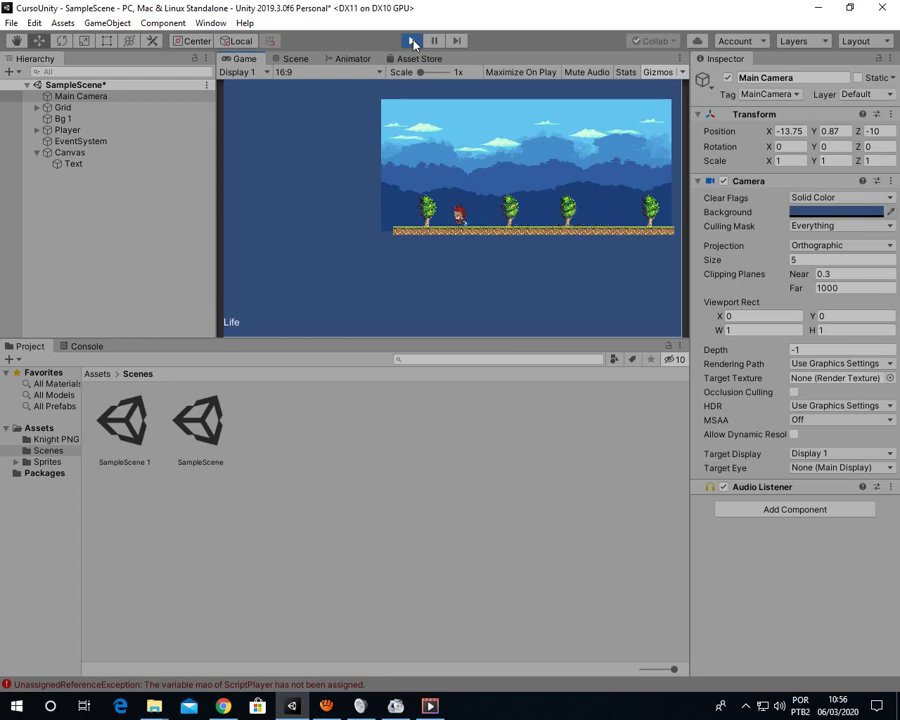
{"action": "key", "text": "Right"}
{"action": "key", "text": "Left"}
{"action": "key", "text": "Right"}
{"action": "key", "text": "Left"}
{"action": "key", "text": "Right"}
{"action": "key", "text": "Left"}
{"action": "left_click", "coordinate": [410, 41]}
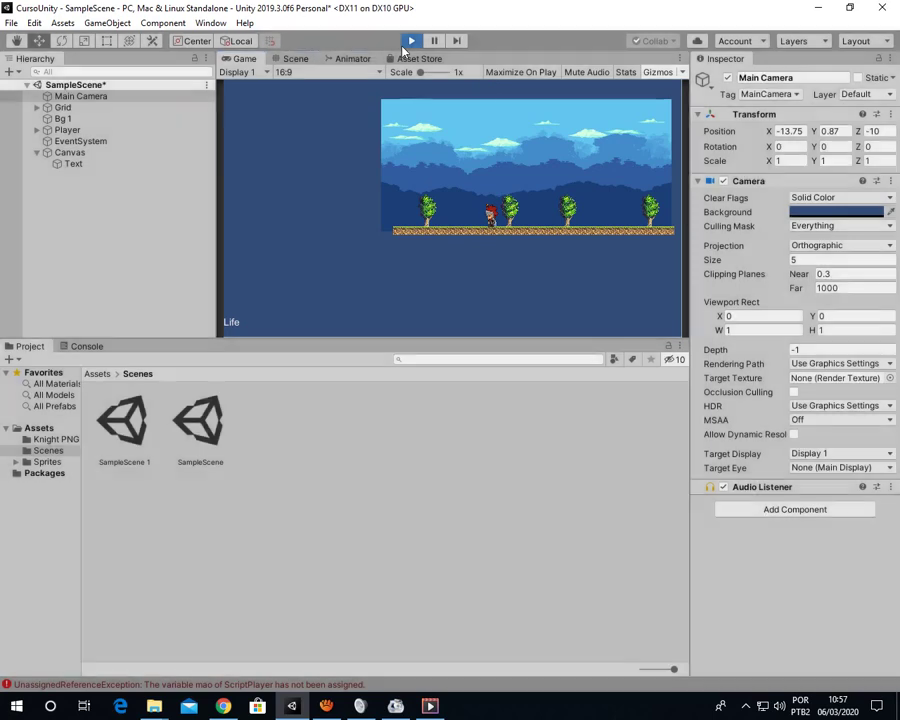
Step: Run the game again and try horizontal positions for the Life text, ending with Pos X 300
{"action": "left_click", "coordinate": [403, 46]}
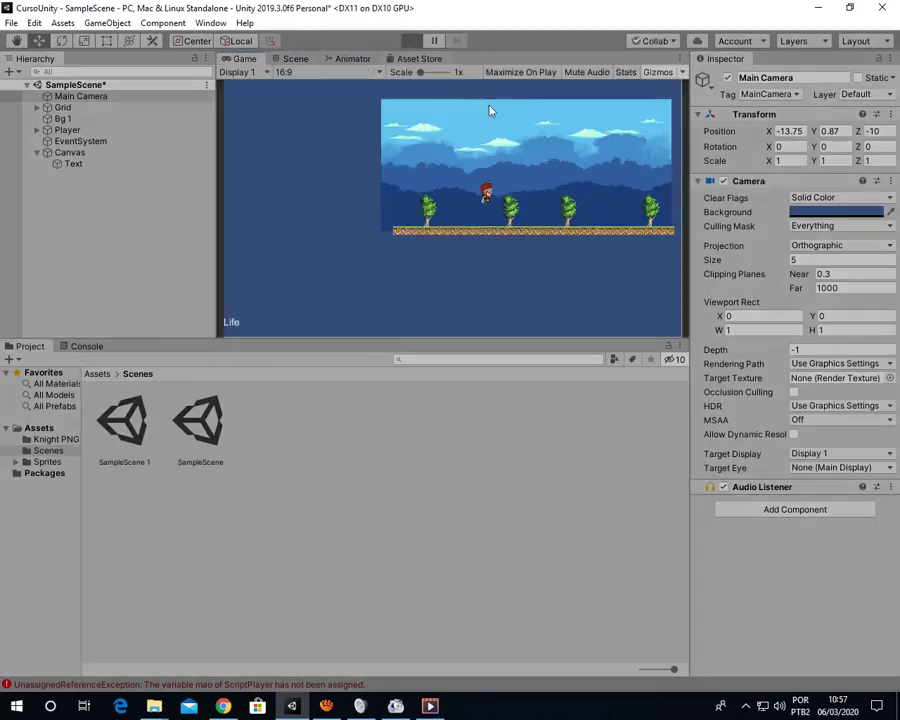
{"action": "left_click", "coordinate": [85, 166]}
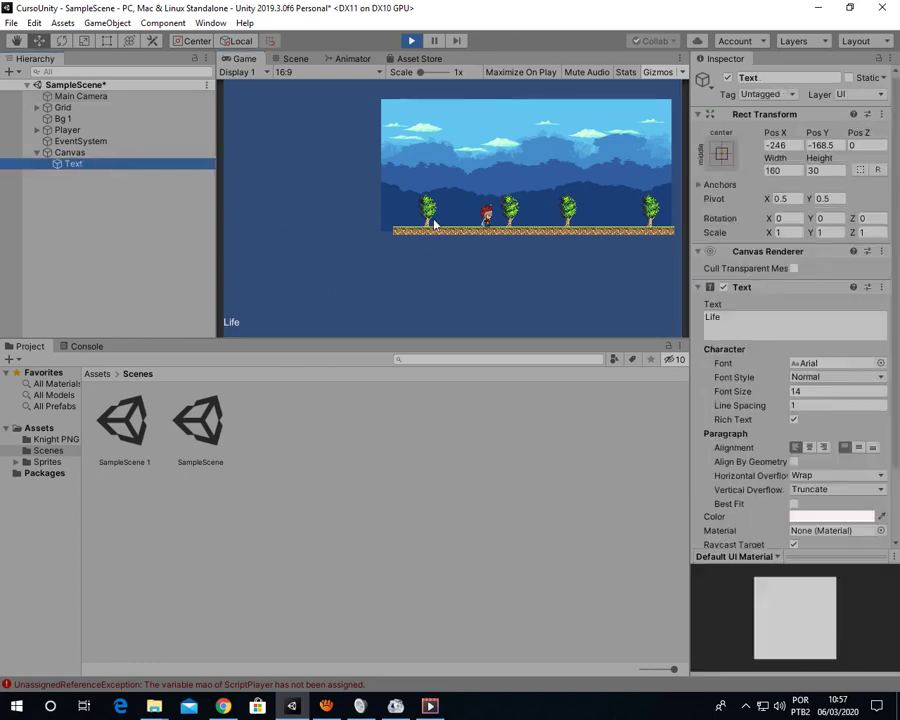
{"action": "left_click", "coordinate": [777, 145]}
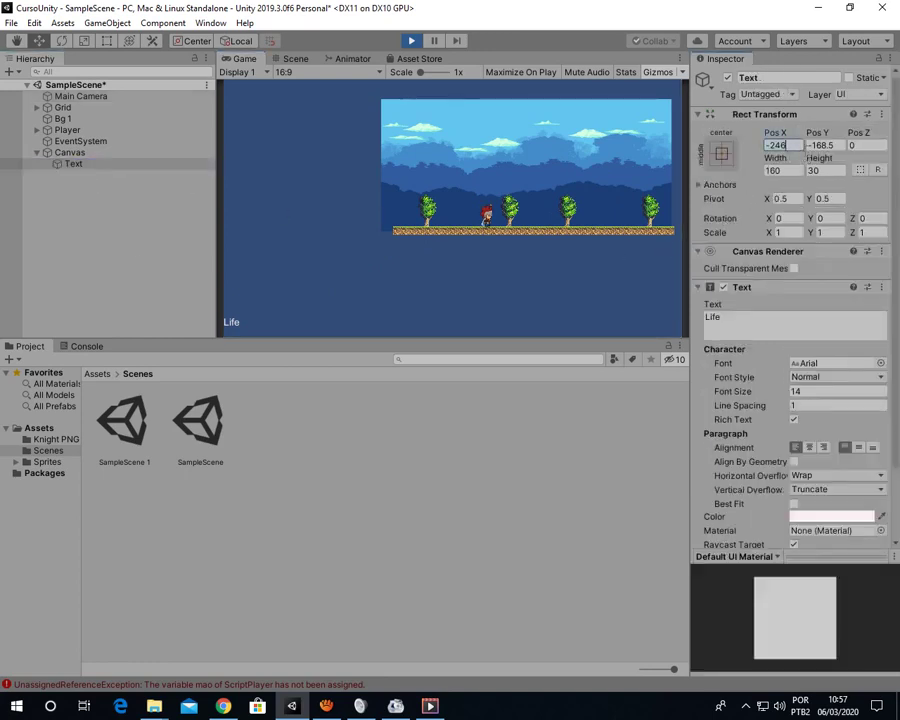
{"action": "type", "text": "-2"}
{"action": "key", "text": "BackSpace"}
{"action": "type", "text": "50"}
{"action": "type", "text": "0"}
{"action": "key", "text": "BackSpace"}
{"action": "key", "text": "BackSpace"}
{"action": "key", "text": "BackSpace"}
{"action": "type", "text": "100"}
{"action": "key", "text": "BackSpace"}
{"action": "key", "text": "BackSpace"}
{"action": "key", "text": "BackSpace"}
{"action": "key", "text": "BackSpace"}
{"action": "type", "text": "100"}
{"action": "key", "text": "BackSpace"}
{"action": "key", "text": "BackSpace"}
{"action": "key", "text": "BackSpace"}
{"action": "type", "text": "200"}
{"action": "key", "text": "BackSpace"}
{"action": "key", "text": "BackSpace"}
{"action": "key", "text": "BackSpace"}
{"action": "type", "text": "300"}
Step: Try vertical positions for the Life text during play mode, ending with Pos Y 140
{"action": "left_click", "coordinate": [832, 148]}
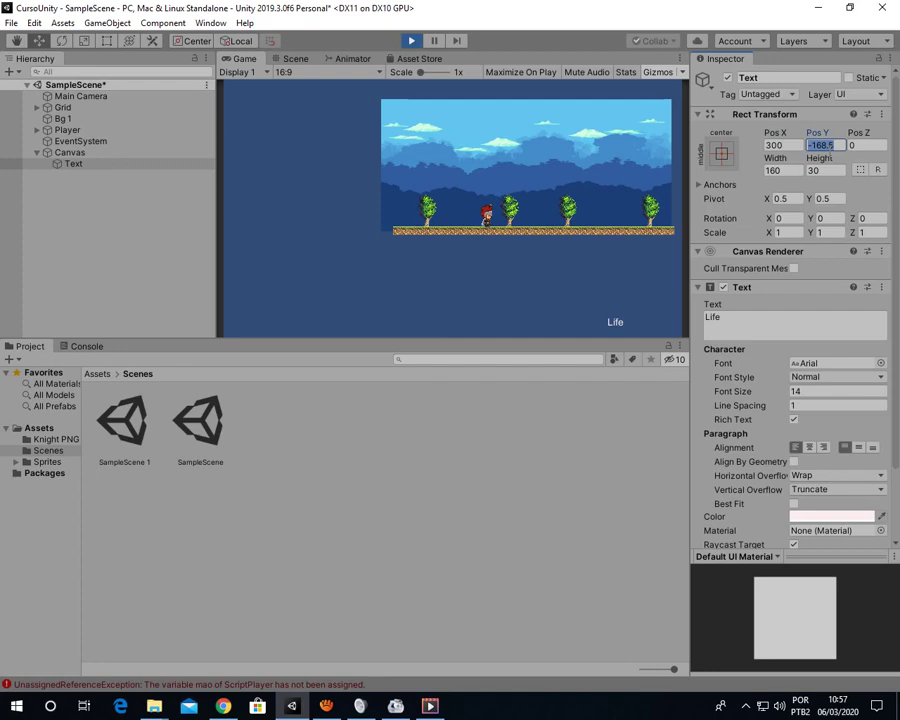
{"action": "type", "text": "500"}
{"action": "key", "text": "BackSpace"}
{"action": "key", "text": "Home"}
{"action": "type", "text": "1"}
{"action": "key", "text": "Delete"}
{"action": "key", "text": "Delete"}
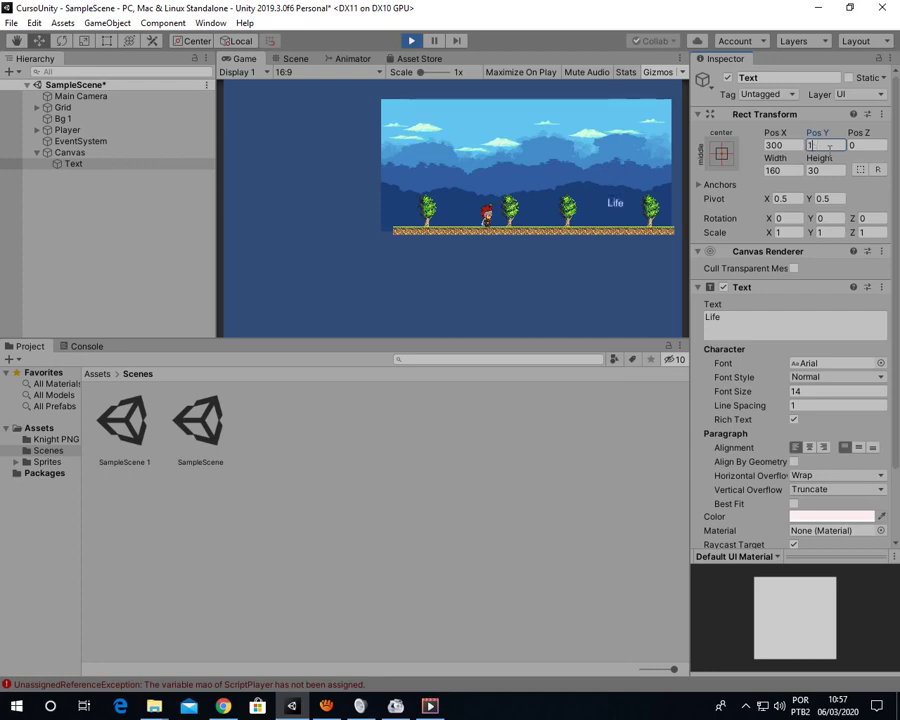
{"action": "type", "text": "40"}
Step: Try Pos X 350 for the Life text in play mode, and stop the game
{"action": "left_click", "coordinate": [787, 146]}
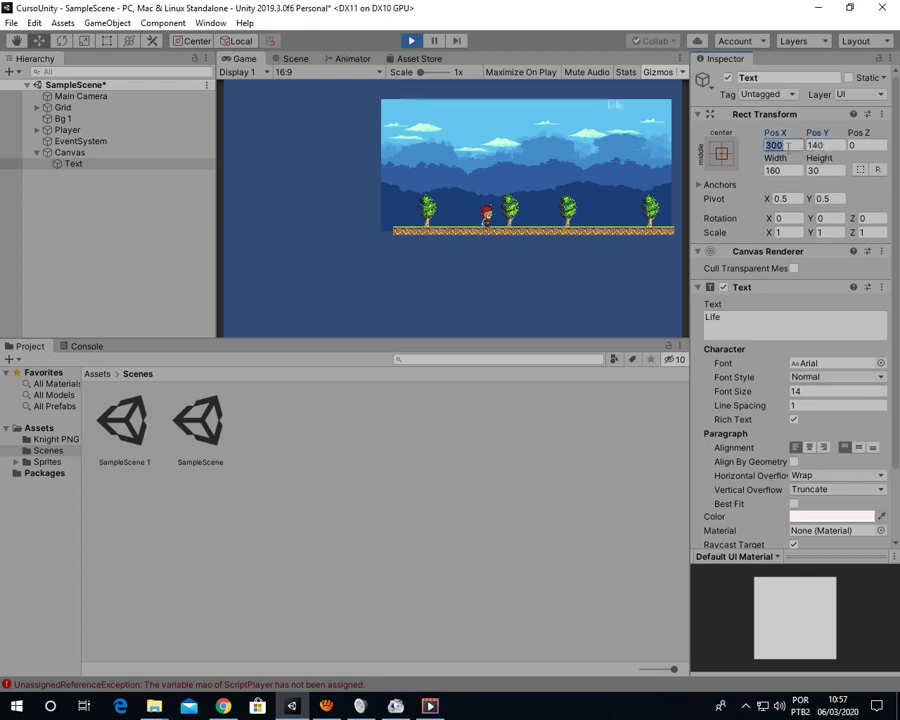
{"action": "type", "text": "30"}
{"action": "key", "text": "BackSpace"}
{"action": "type", "text": "50"}
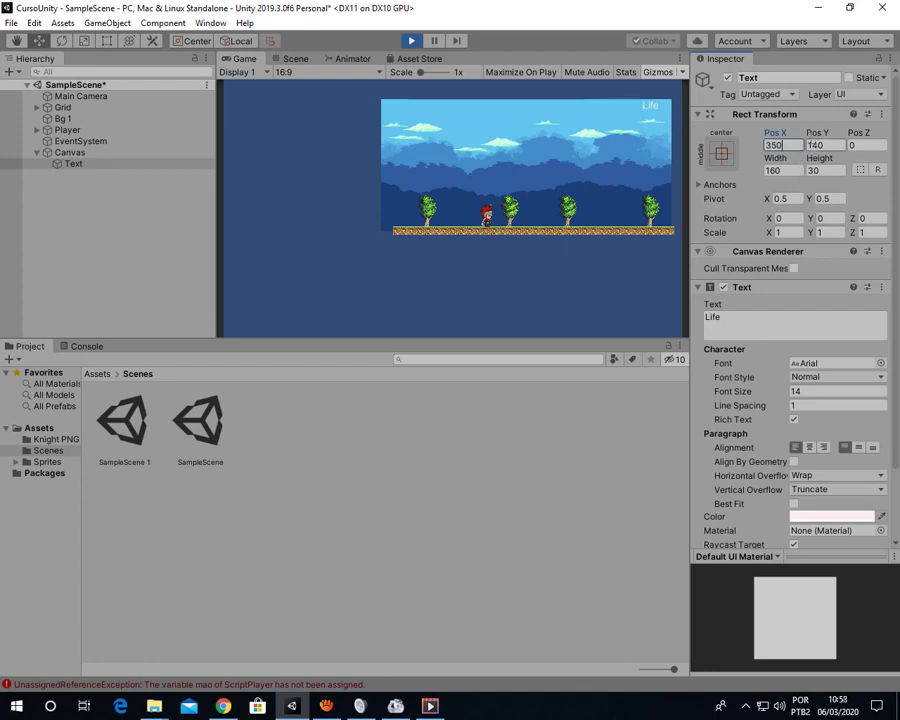
{"action": "left_click", "coordinate": [411, 40]}
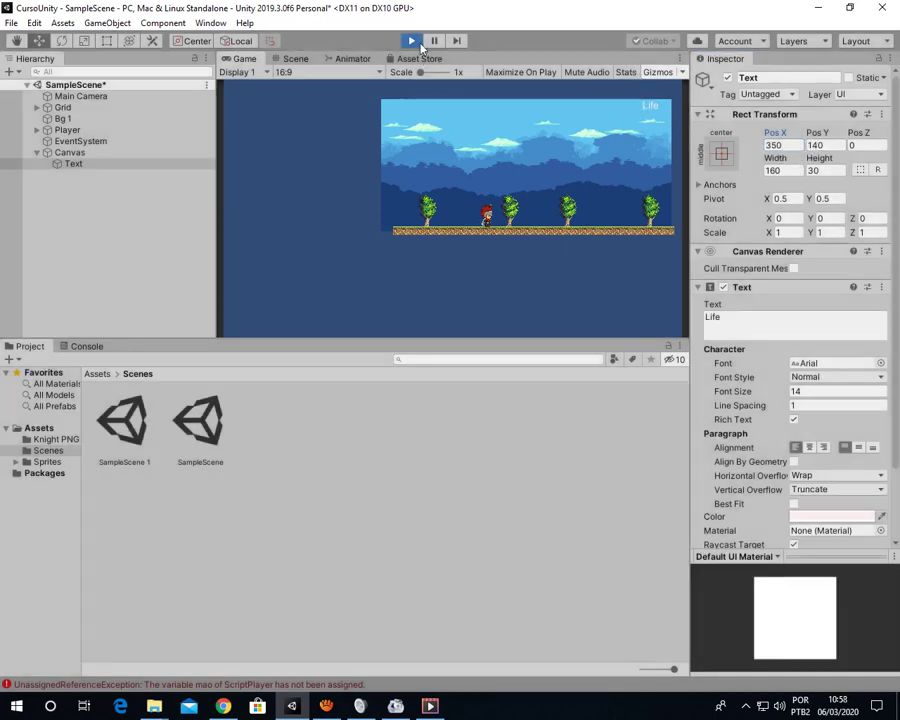
Step: Set the Life text's position to Pos X 300 and Pos Y 140 in edit mode
{"action": "left_click", "coordinate": [74, 164]}
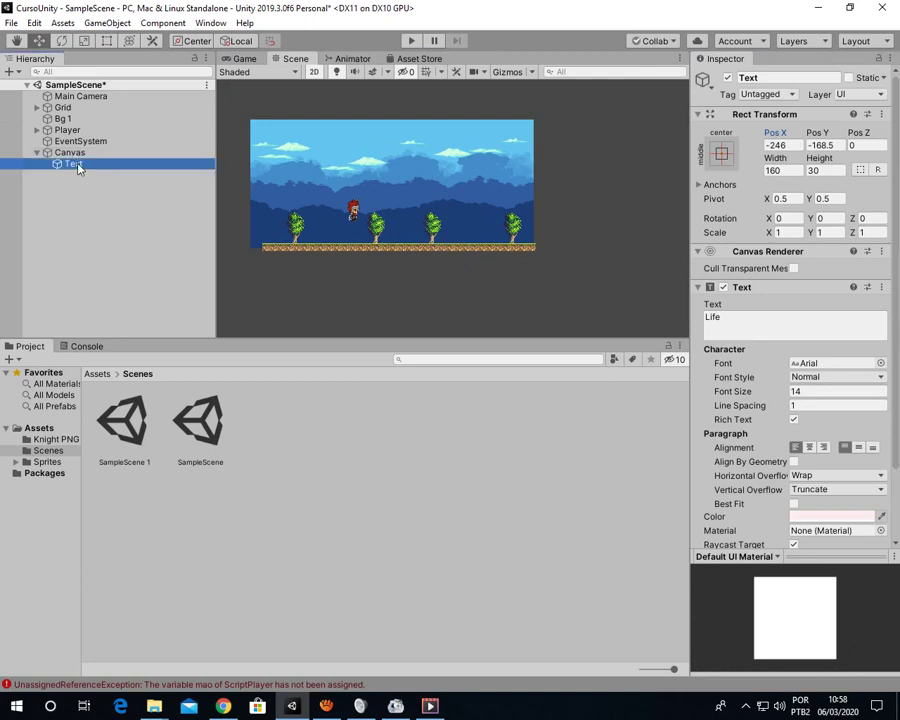
{"action": "left_click", "coordinate": [796, 145]}
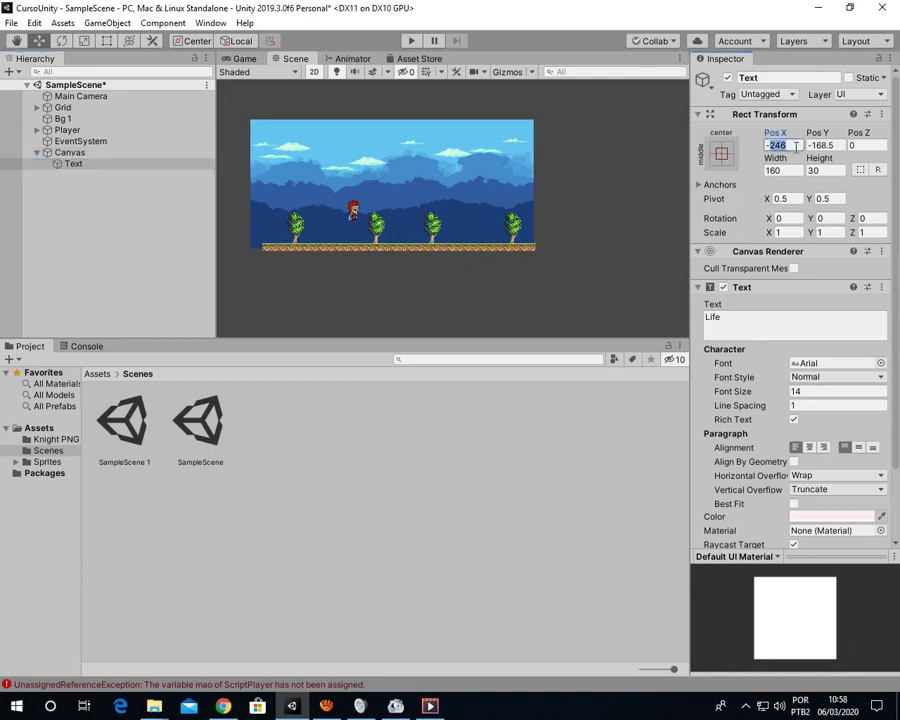
{"action": "key", "text": "BackSpace"}
{"action": "type", "text": "300"}
{"action": "key", "text": "Tab"}
{"action": "type", "text": "140"}
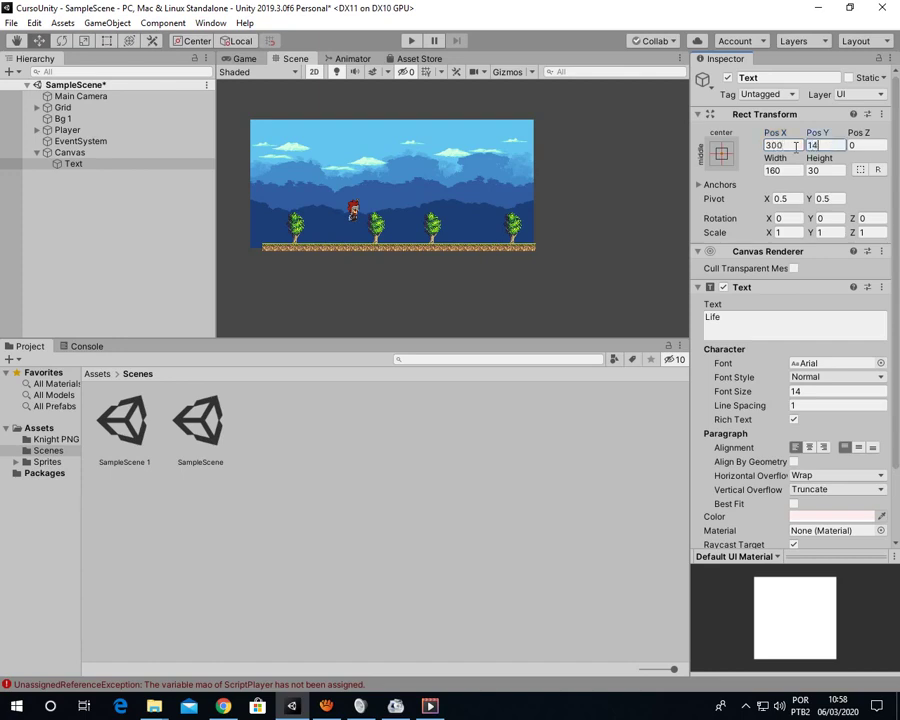
Step: Test-run the scene to check the Life text's placement, stop the game and reselect the text object
{"action": "left_click", "coordinate": [411, 41]}
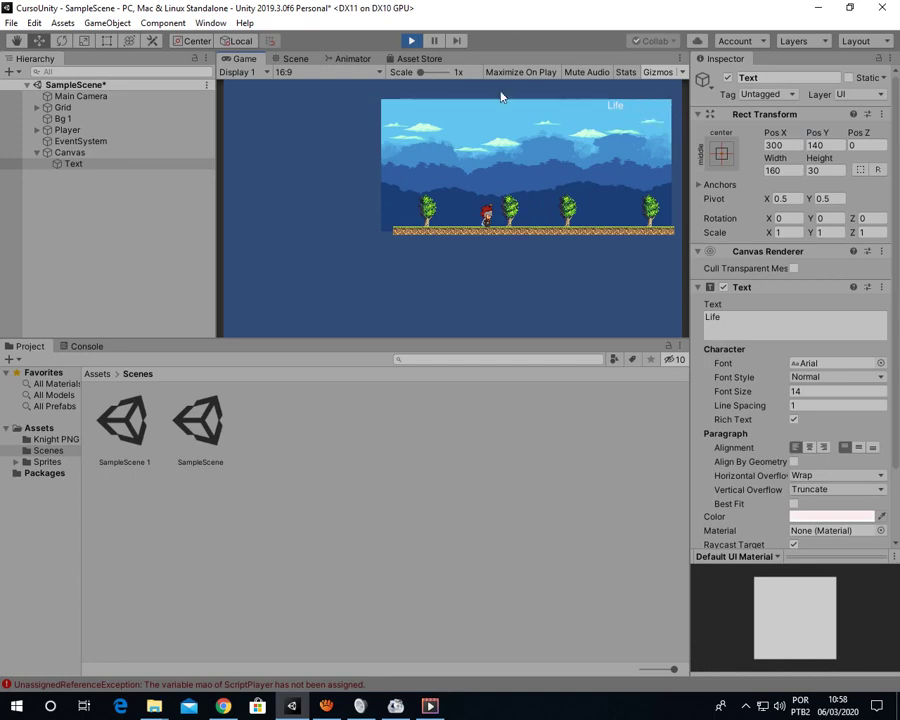
{"action": "left_click", "coordinate": [411, 41]}
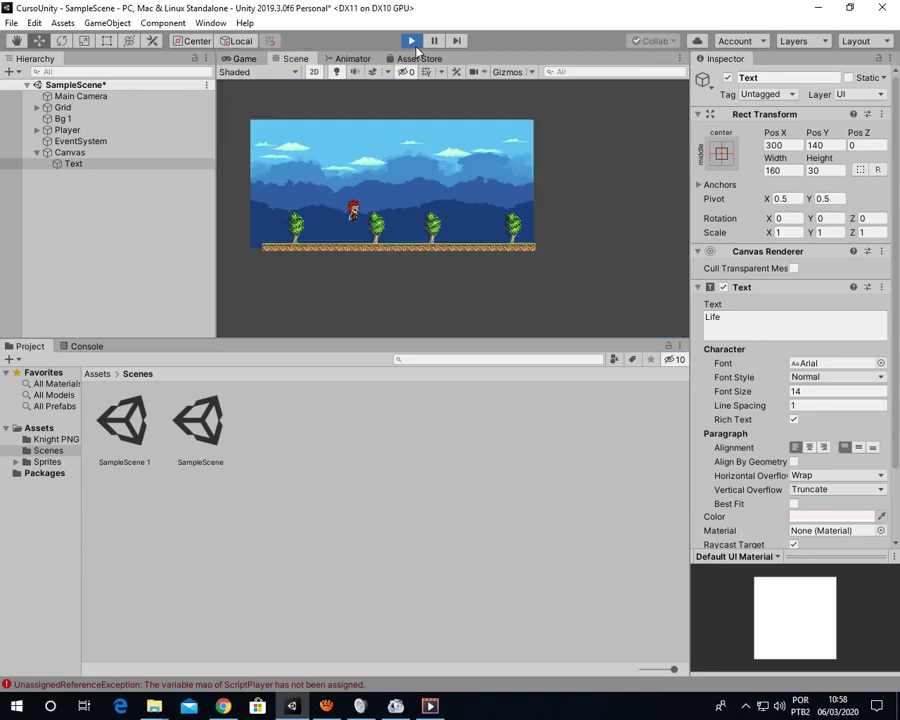
{"action": "left_click", "coordinate": [86, 164]}
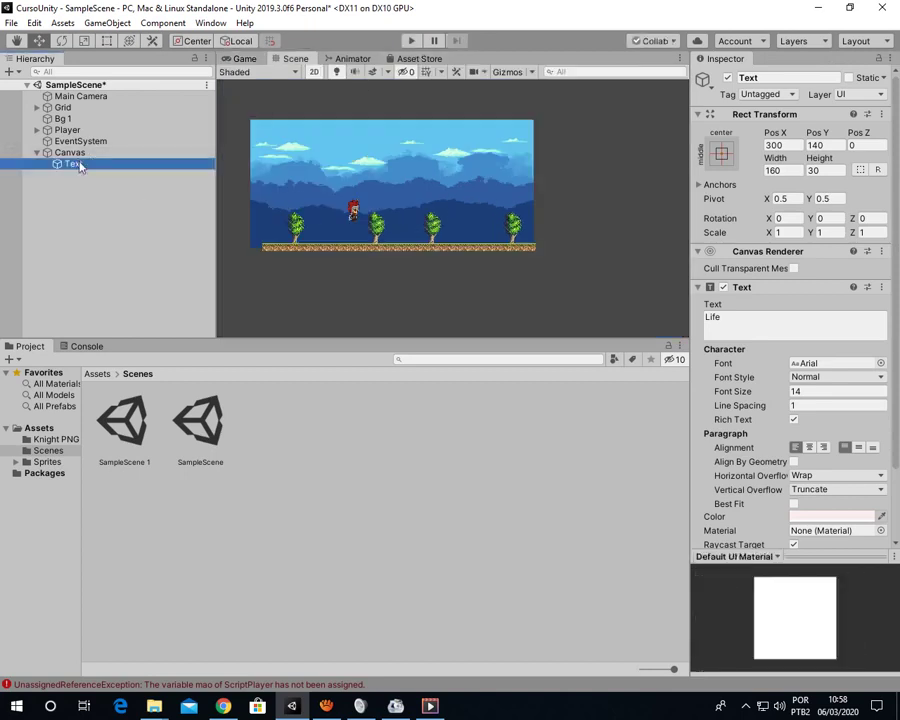
Step: Add a second UI Text object under the Canvas, alongside the existing Life text
{"action": "right_click", "coordinate": [80, 165]}
{"action": "left_click", "coordinate": [78, 158]}
{"action": "right_click", "coordinate": [70, 163]}
{"action": "left_click", "coordinate": [10, 72]}
{"action": "left_click", "coordinate": [10, 72]}
{"action": "mouse_move", "coordinate": [92, 213]}
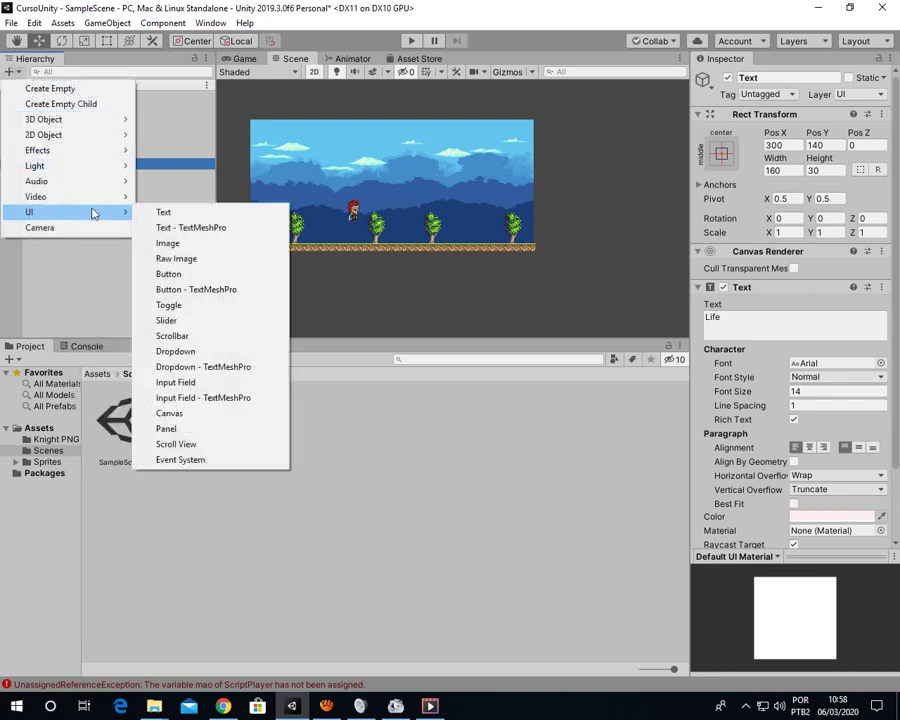
{"action": "left_click", "coordinate": [205, 213]}
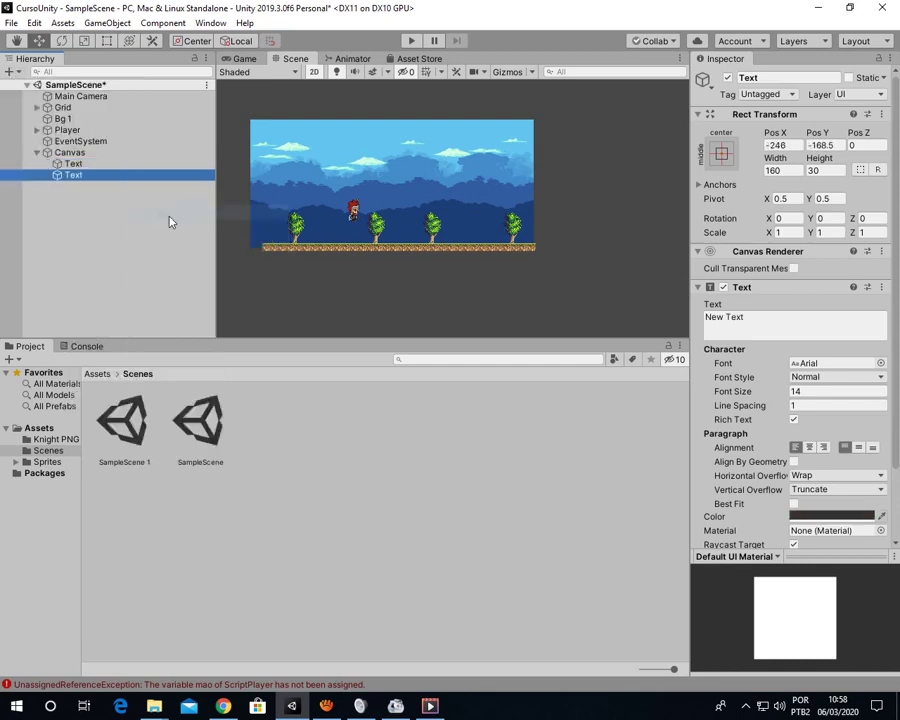
Step: Rename the new text object as TextIfe and set its displayed text to 100
{"action": "left_click", "coordinate": [773, 77]}
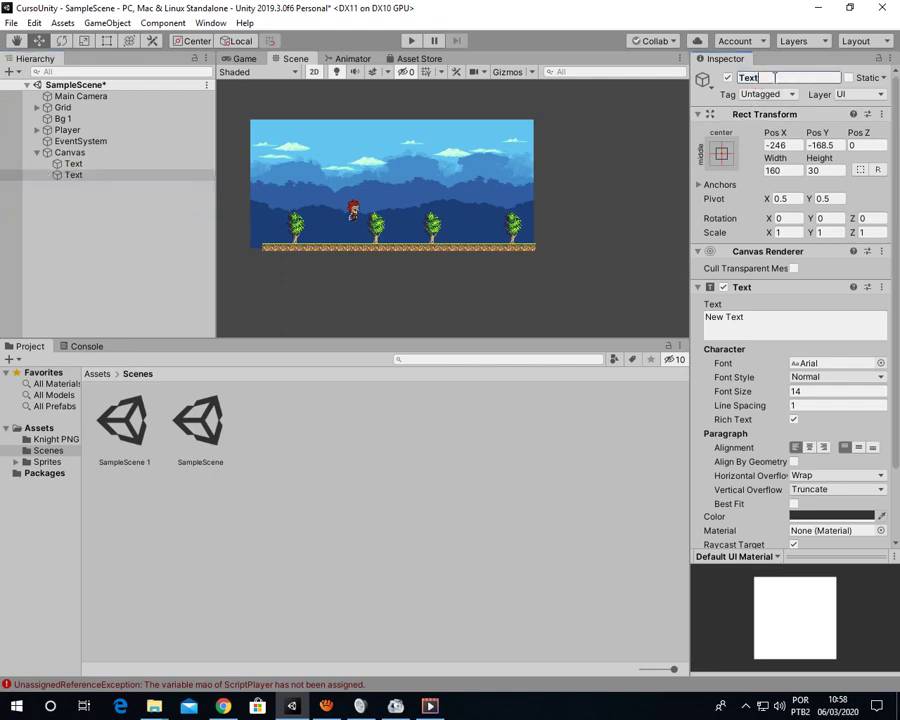
{"action": "type", "text": "fe"}
{"action": "key", "text": "Return"}
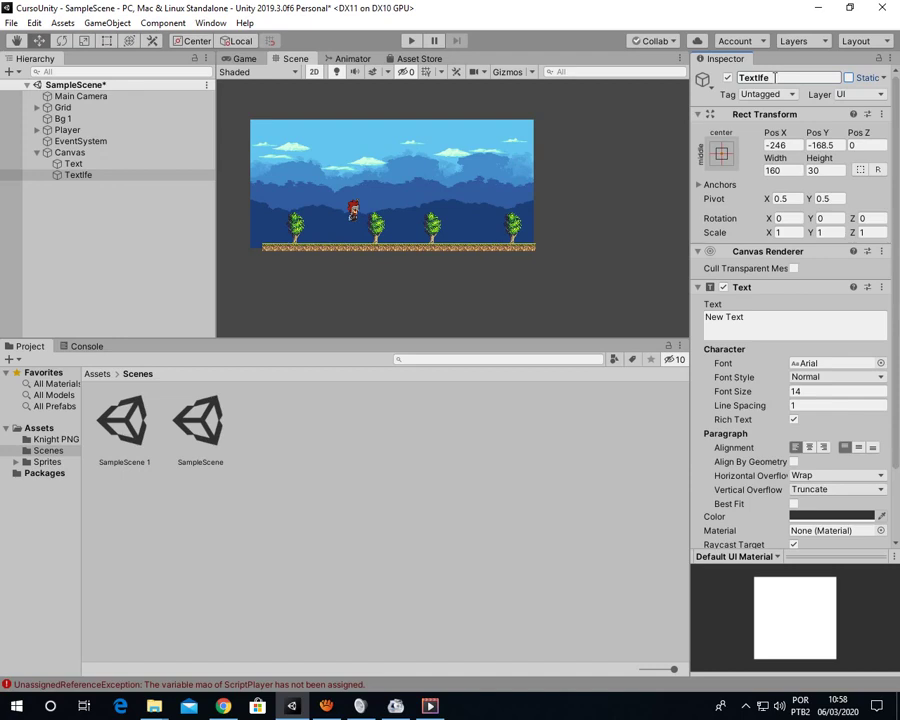
{"action": "left_click", "coordinate": [751, 314]}
{"action": "key", "text": "ctrl+a"}
{"action": "type", "text": "100"}
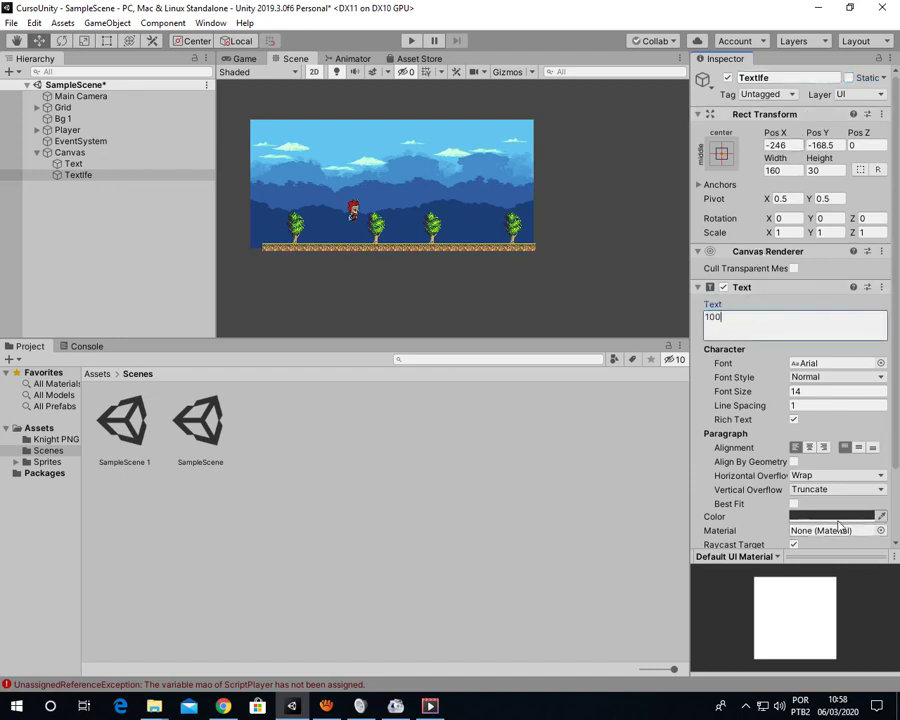
Step: Change the color of the 100 text to a bright, saturated green
{"action": "left_click", "coordinate": [832, 516]}
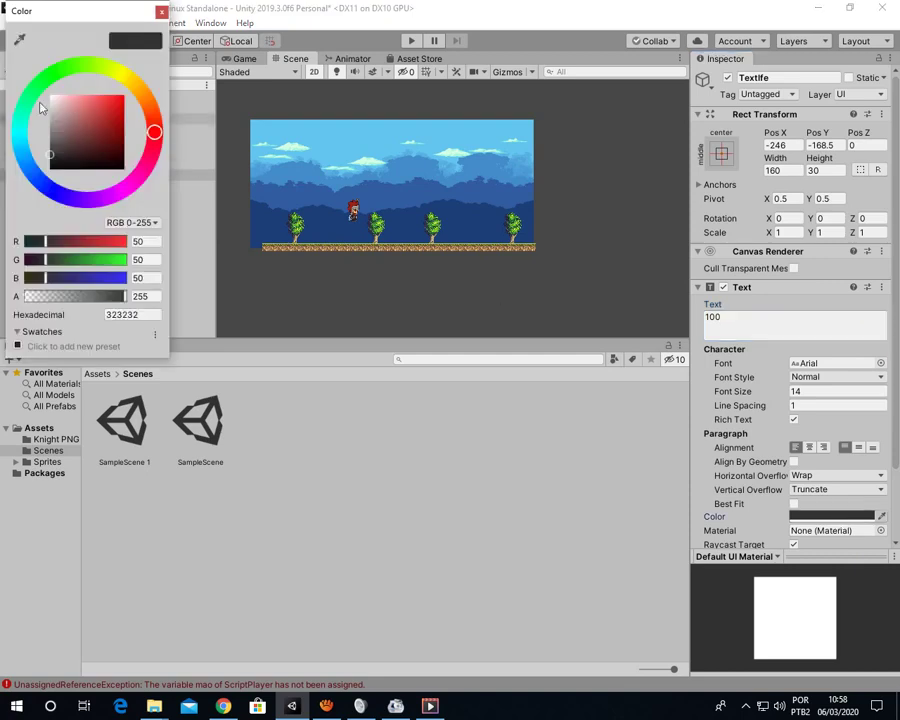
{"action": "left_click", "coordinate": [94, 101]}
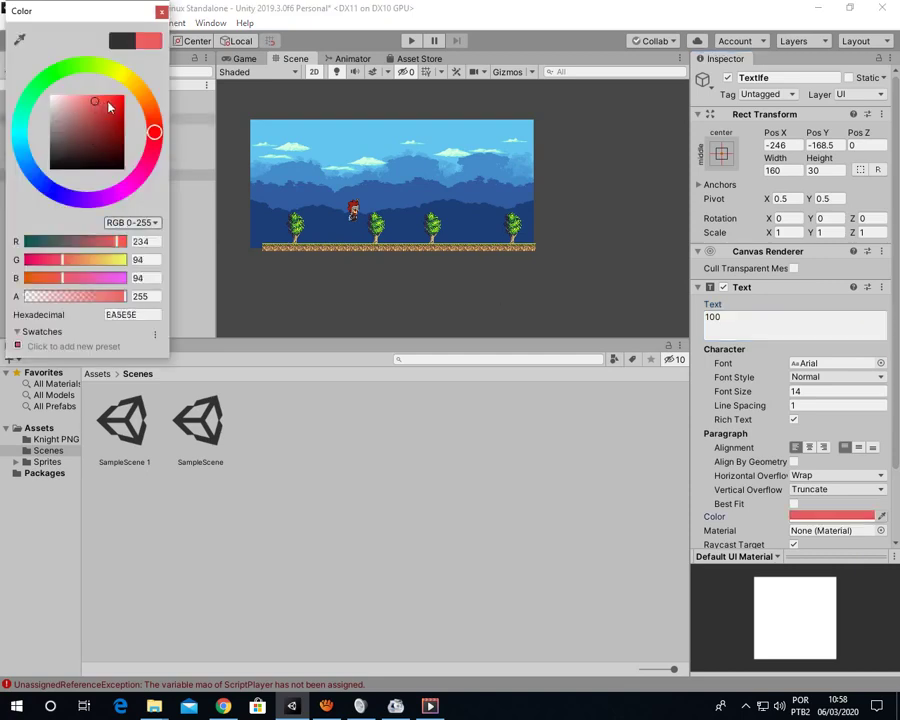
{"action": "left_click", "coordinate": [76, 67]}
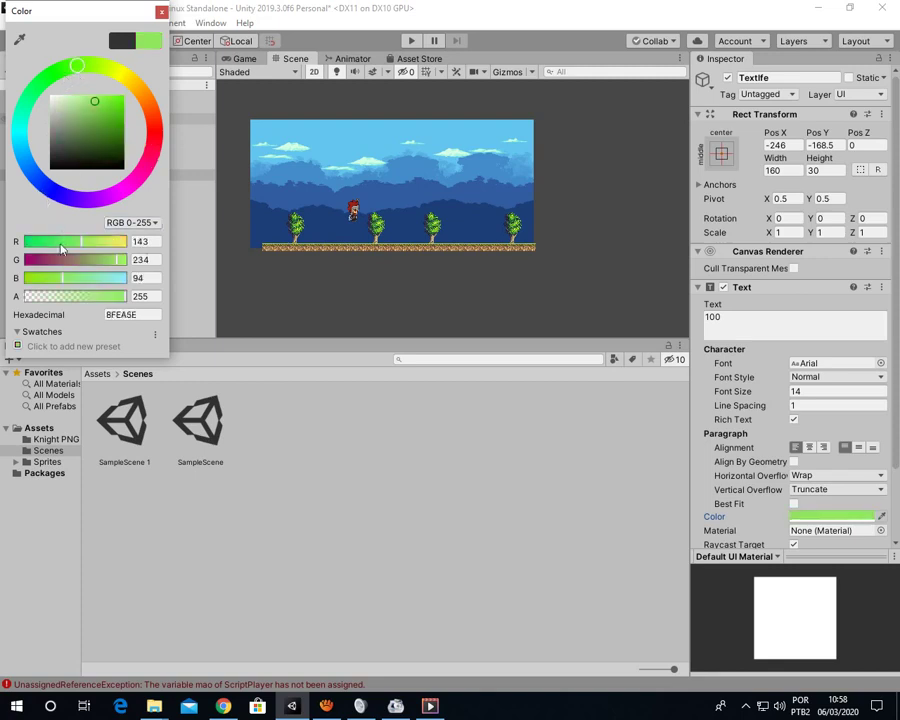
{"action": "left_click", "coordinate": [51, 75]}
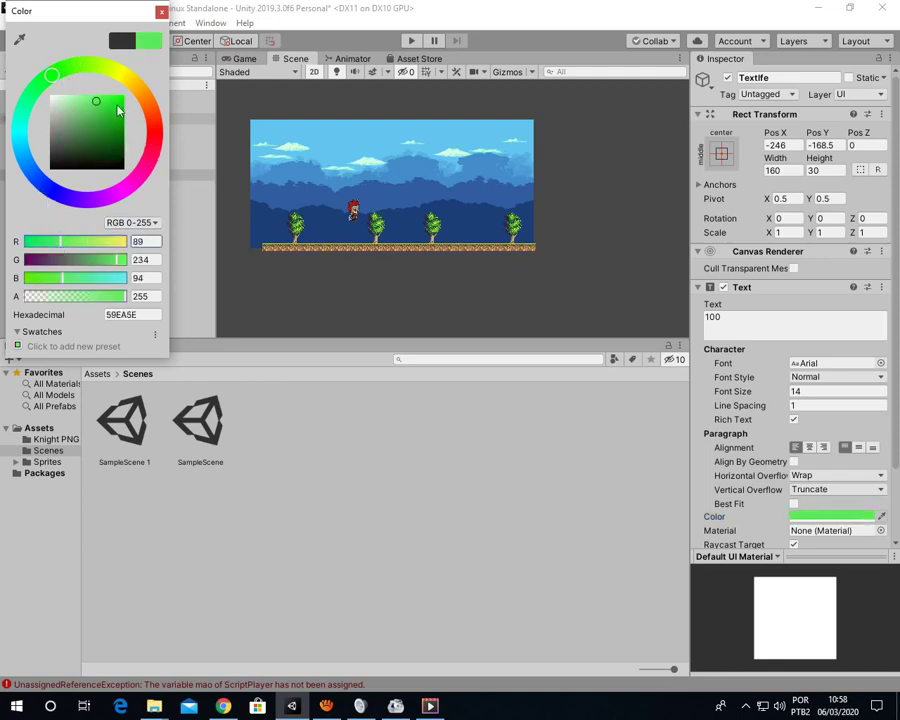
{"action": "left_click", "coordinate": [117, 107]}
{"action": "left_click", "coordinate": [161, 12]}
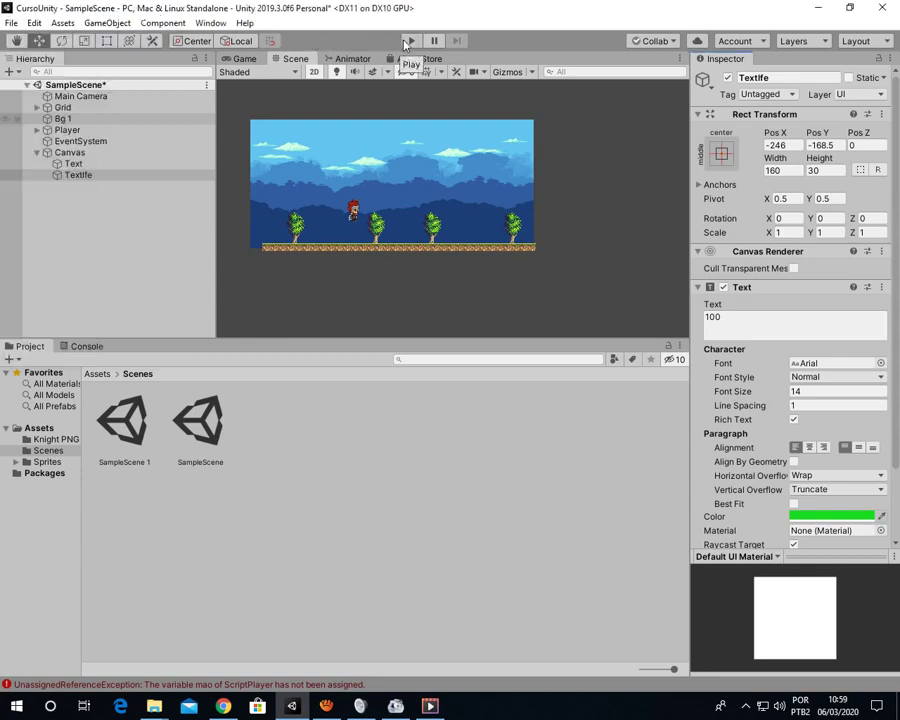
Step: Set the TextIfe object's position to Pos X 320 and Pos Y 140
{"action": "left_click", "coordinate": [786, 147]}
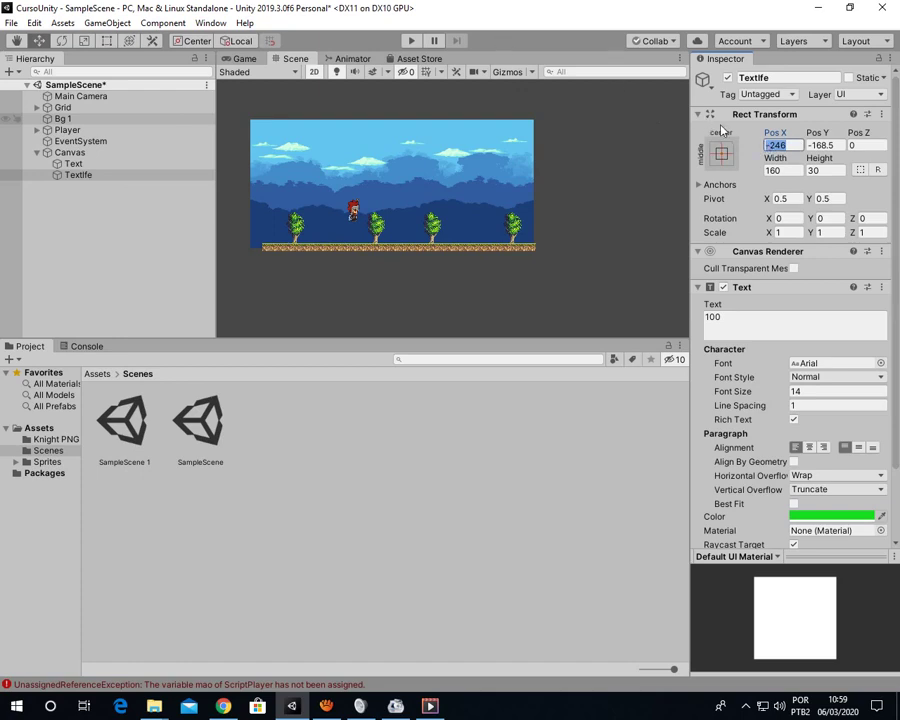
{"action": "type", "text": "320"}
{"action": "key", "text": "Tab"}
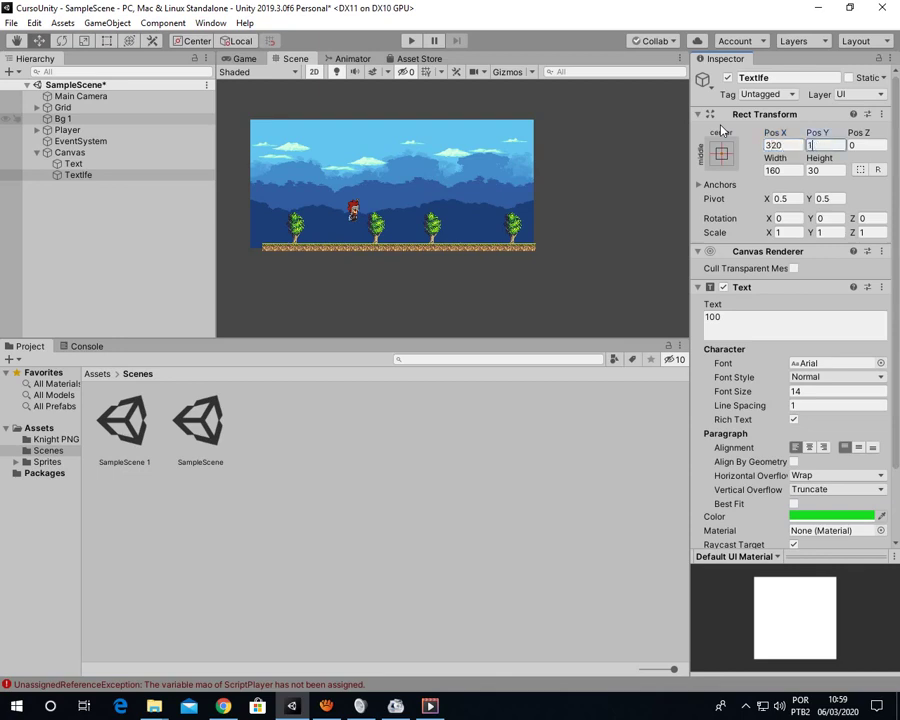
{"action": "type", "text": "140"}
Step: Run the scene and move the player back and forth to check the placement of the 100 value beside the Life label
{"action": "left_click", "coordinate": [411, 40]}
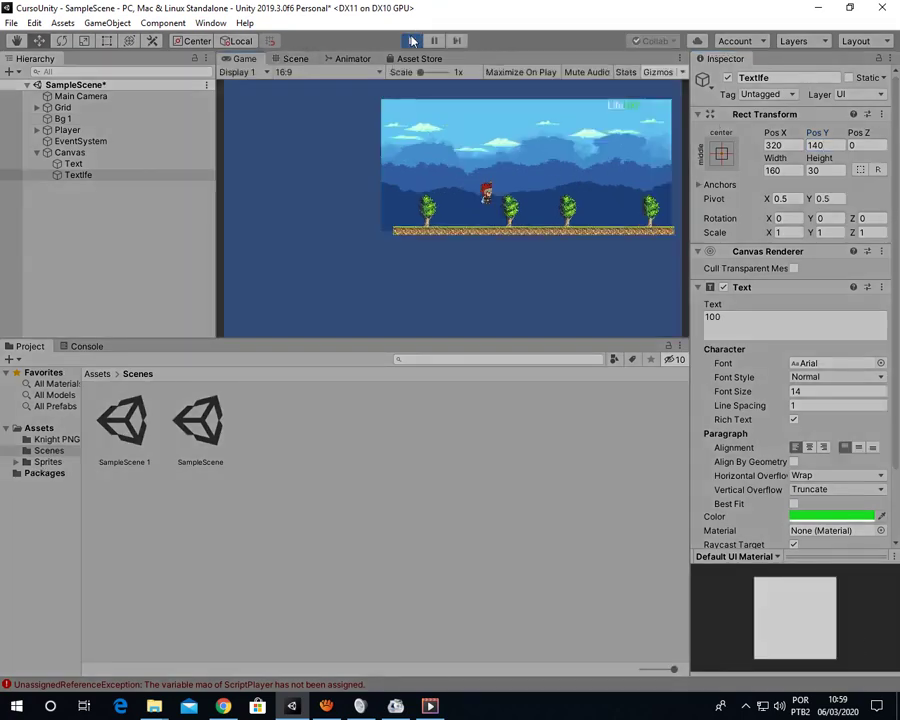
{"action": "key", "text": "Right"}
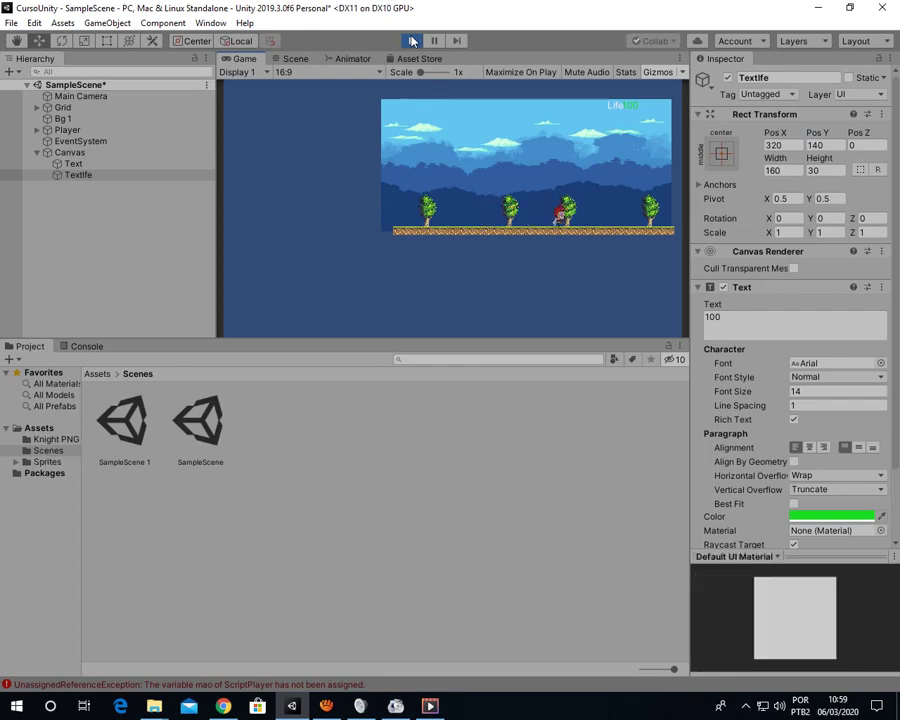
{"action": "key", "text": "Left"}
{"action": "key", "text": "Right"}
{"action": "key", "text": "Left"}
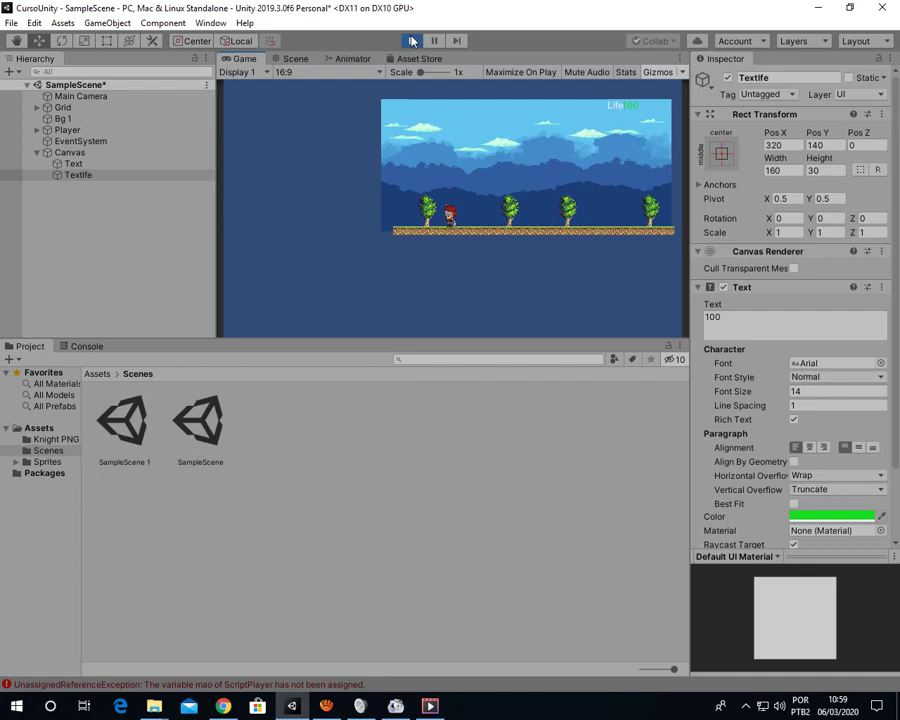
{"action": "key", "text": "Left"}
{"action": "key", "text": "Right"}
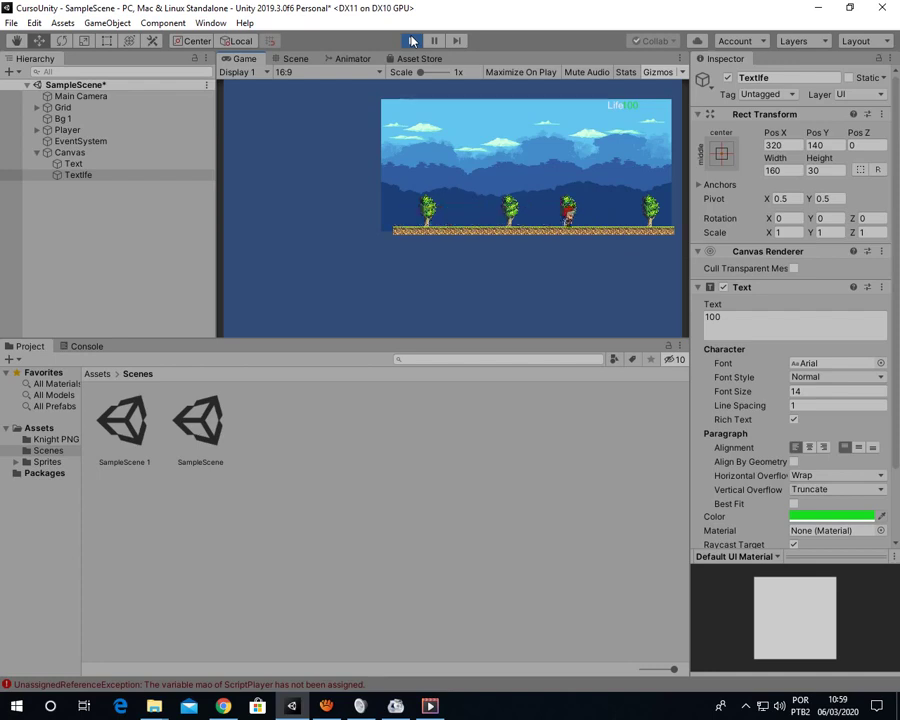